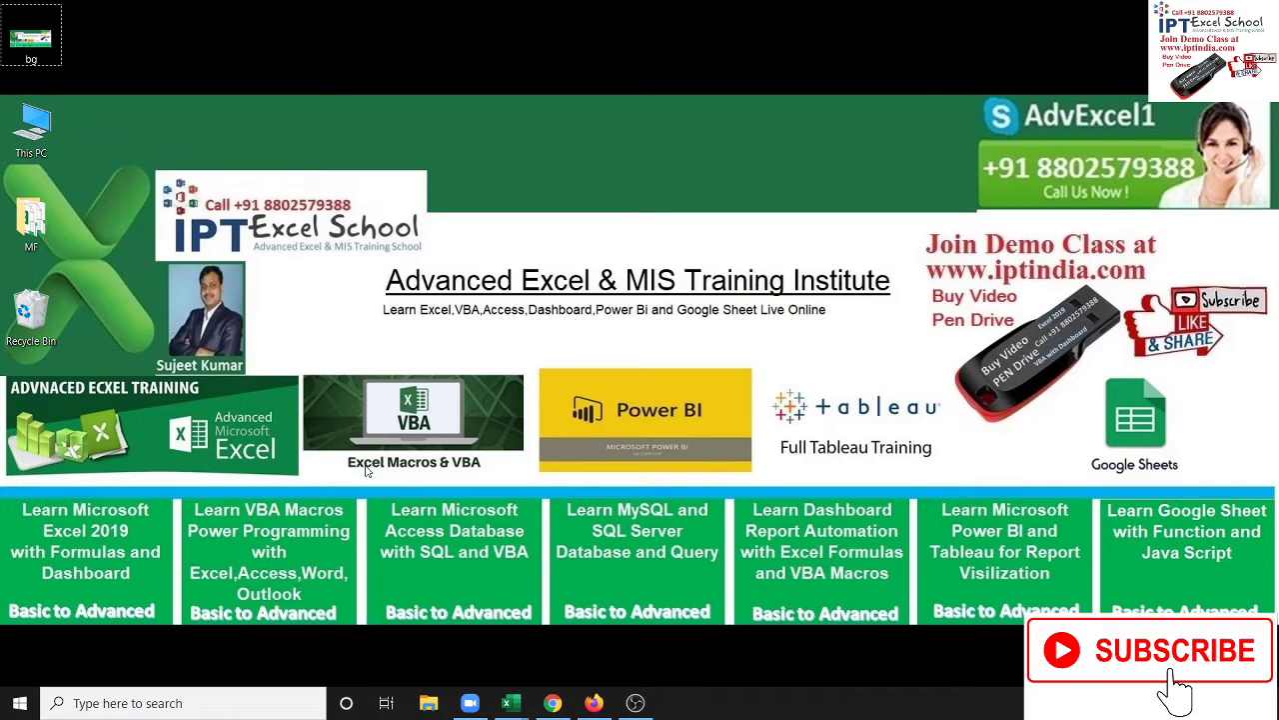
Bring the YouTube Studio channel comments page forward in Chrome
{"action": "left_click", "coordinate": [550, 703]}
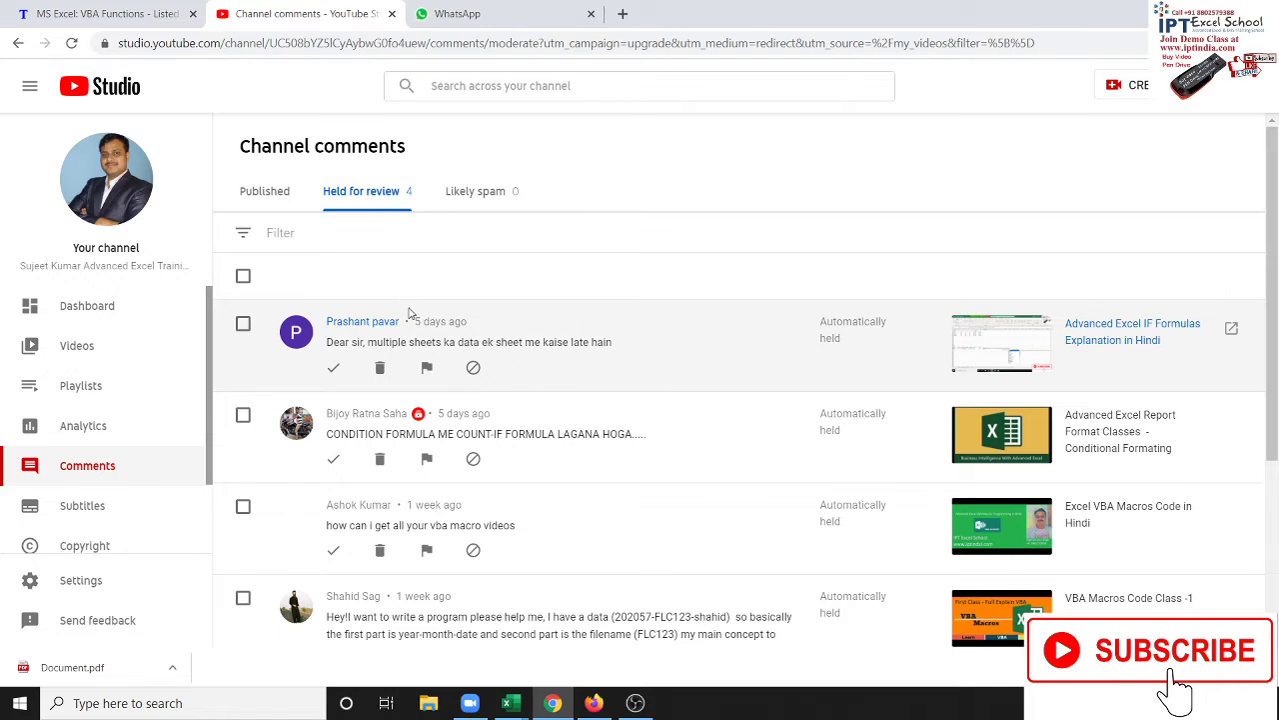
Approve the held 'Nice' comment in YouTube Studio and bring up the open Excel windows
{"action": "left_click", "coordinate": [272, 192]}
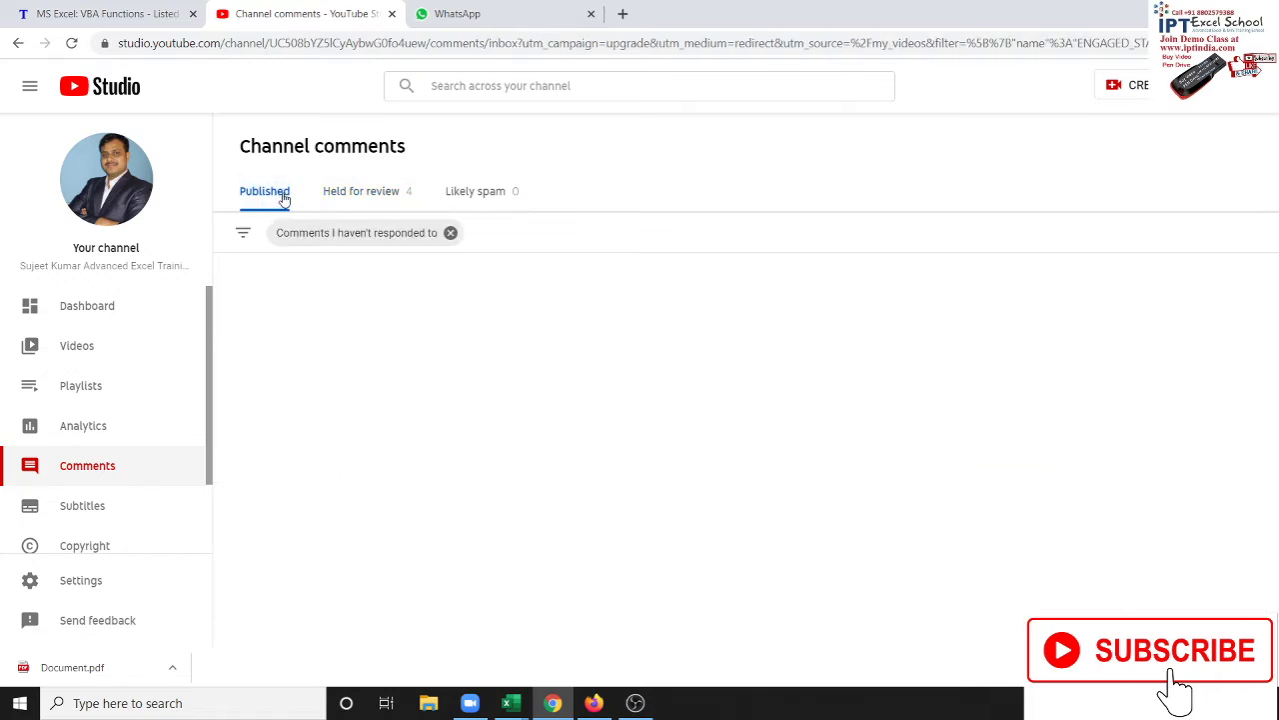
{"action": "left_click", "coordinate": [369, 202]}
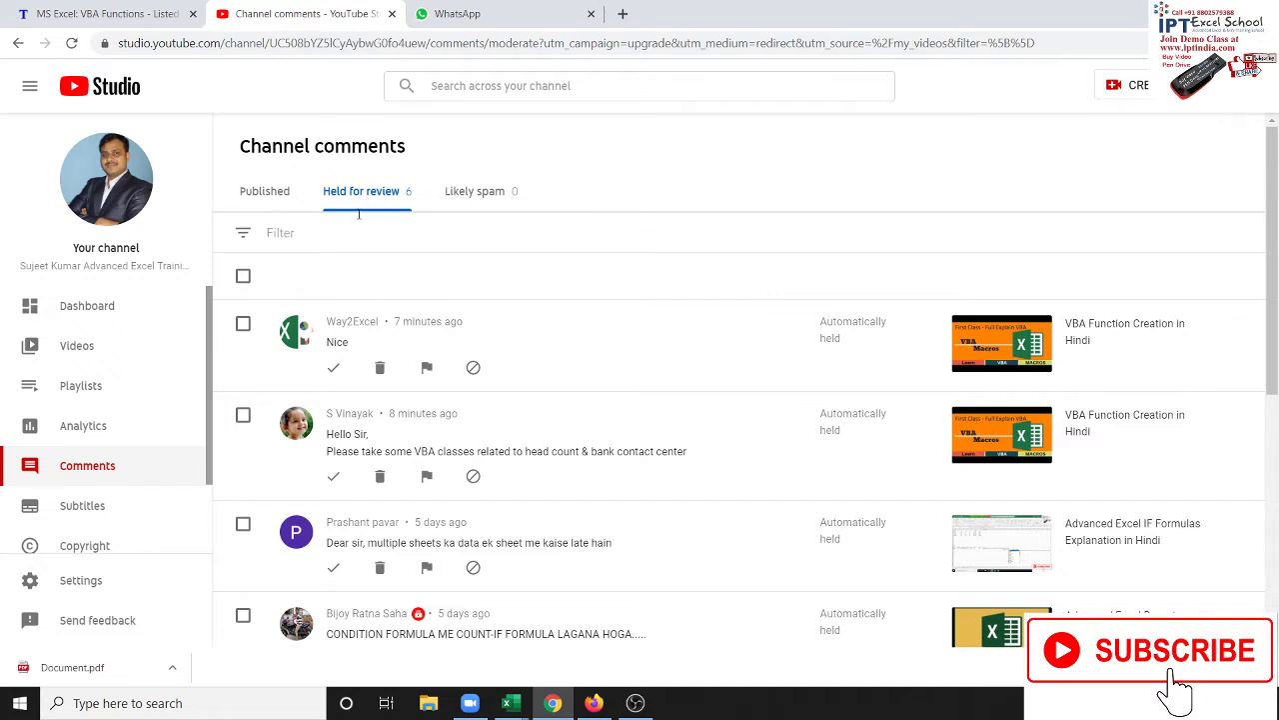
{"action": "left_click", "coordinate": [337, 372]}
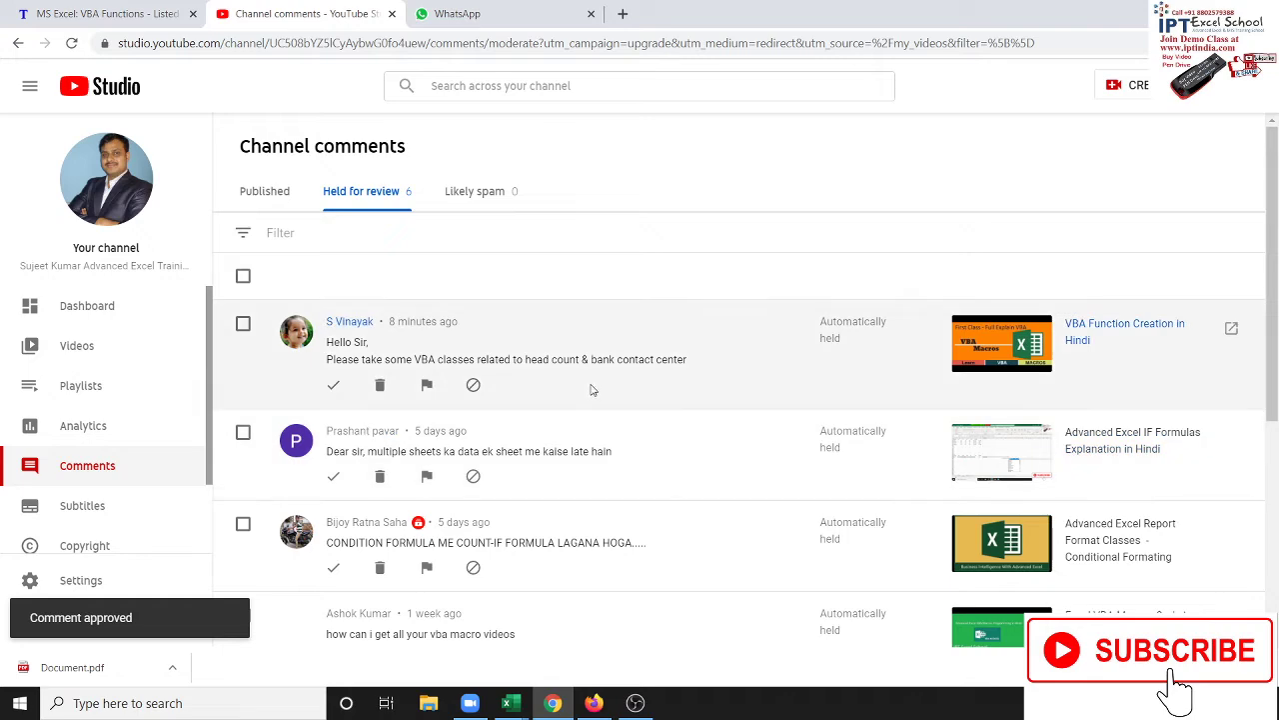
{"action": "scroll", "coordinate": [590, 390], "scroll_direction": "down", "scroll_amount": 1}
{"action": "scroll", "coordinate": [590, 390], "scroll_direction": "down", "scroll_amount": 2}
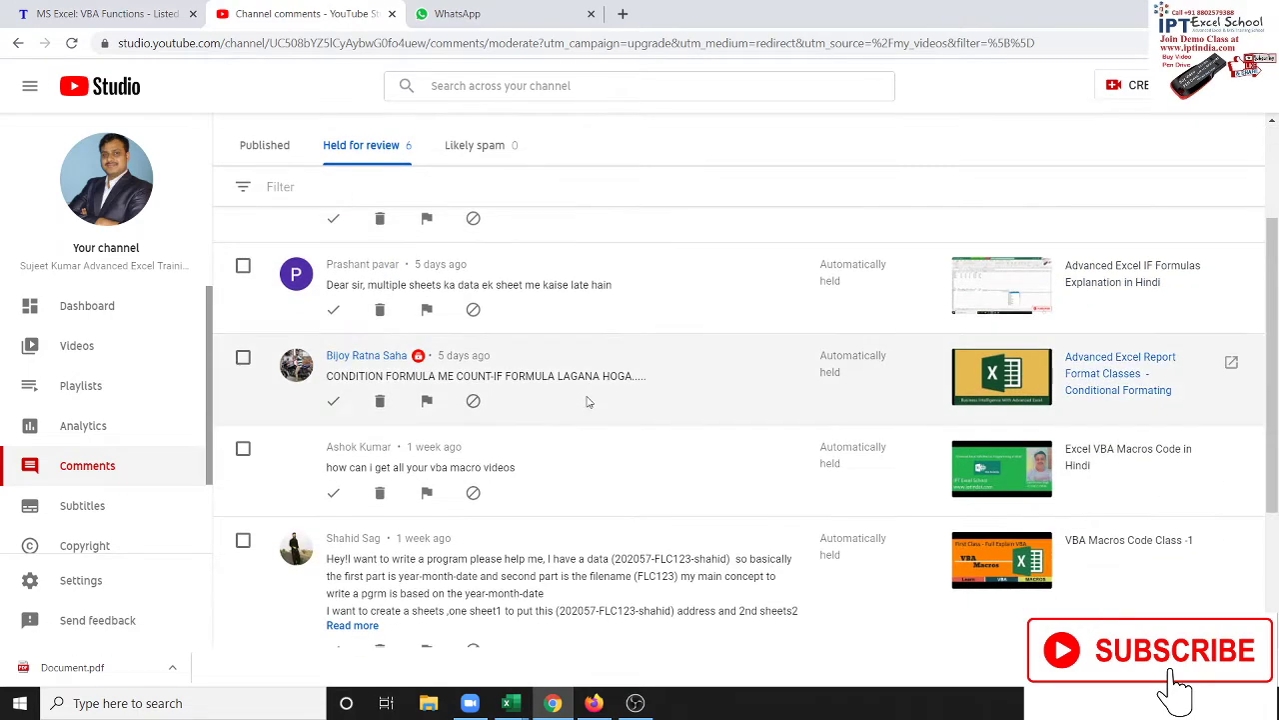
{"action": "scroll", "coordinate": [574, 442], "scroll_direction": "down", "scroll_amount": 2}
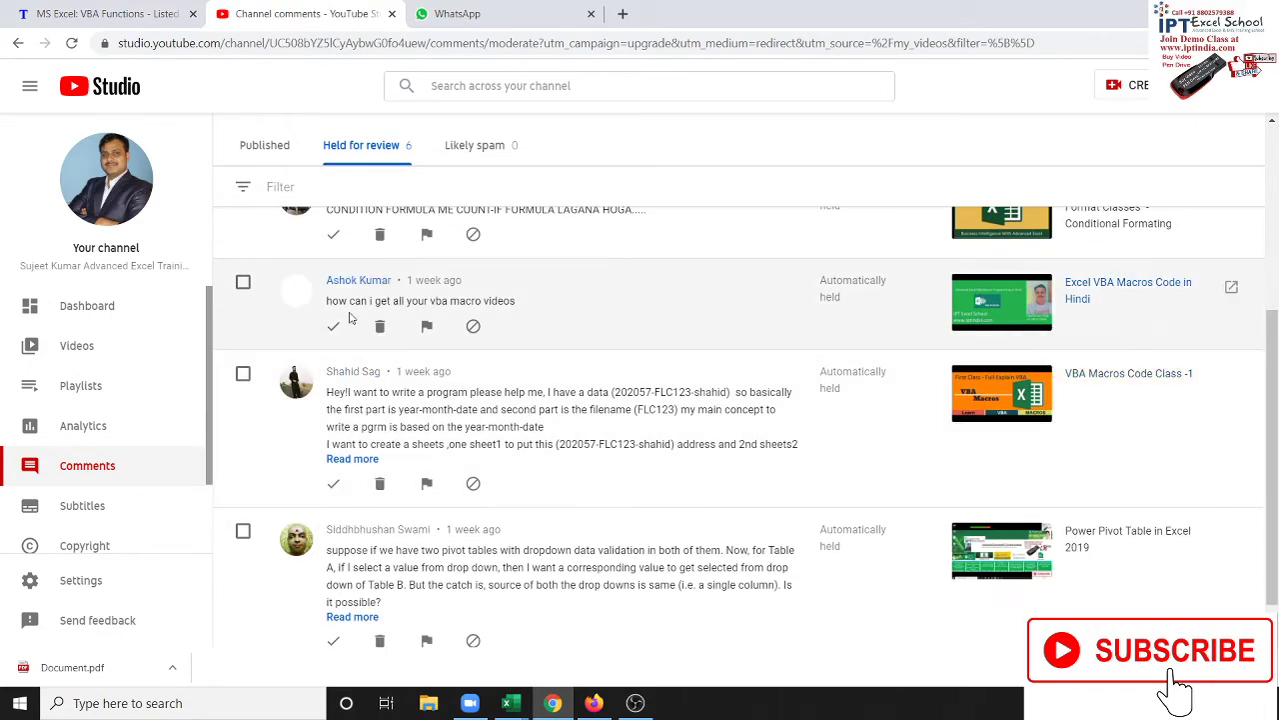
{"action": "scroll", "coordinate": [537, 369], "scroll_direction": "up", "scroll_amount": 1}
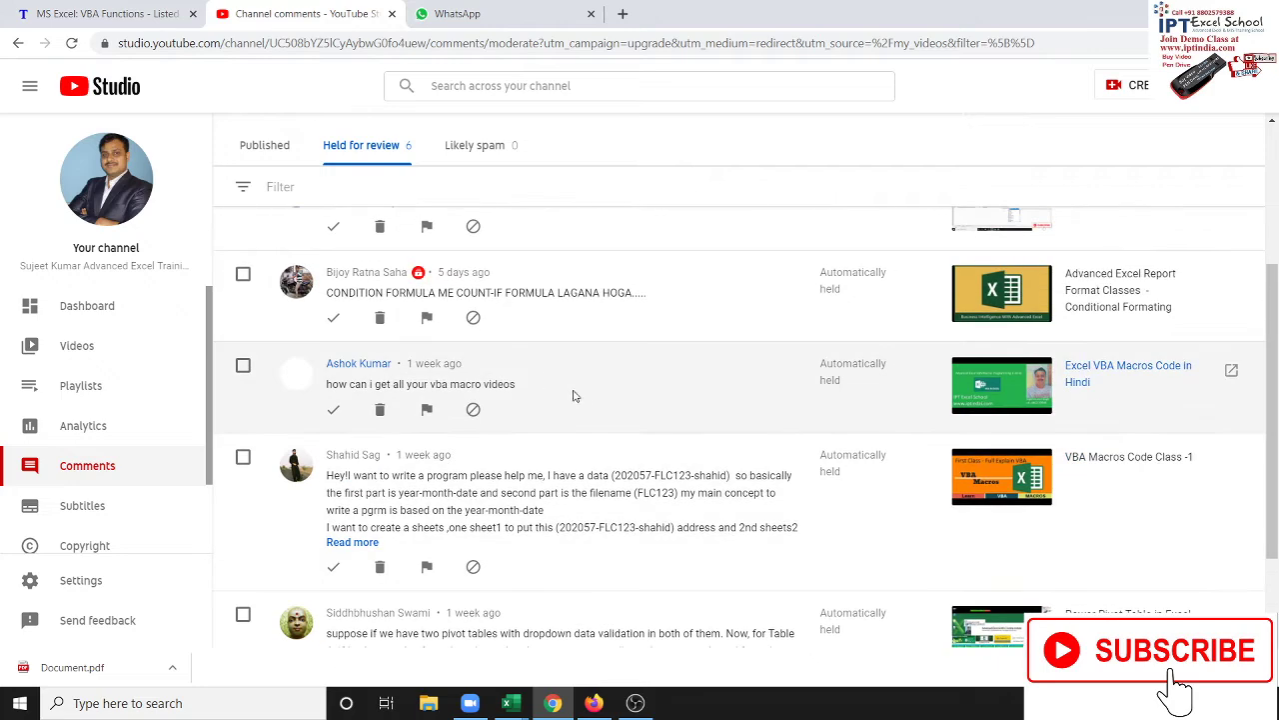
{"action": "scroll", "coordinate": [605, 397], "scroll_direction": "up", "scroll_amount": 2}
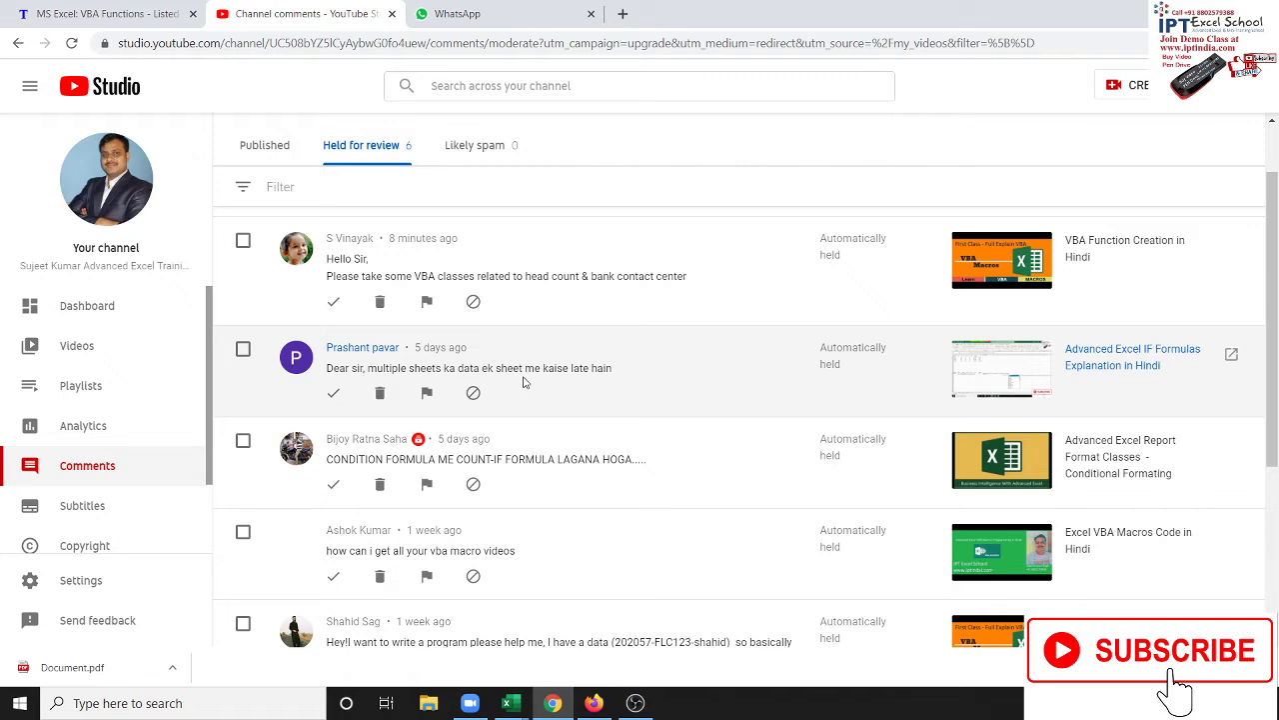
{"action": "left_click", "coordinate": [516, 706]}
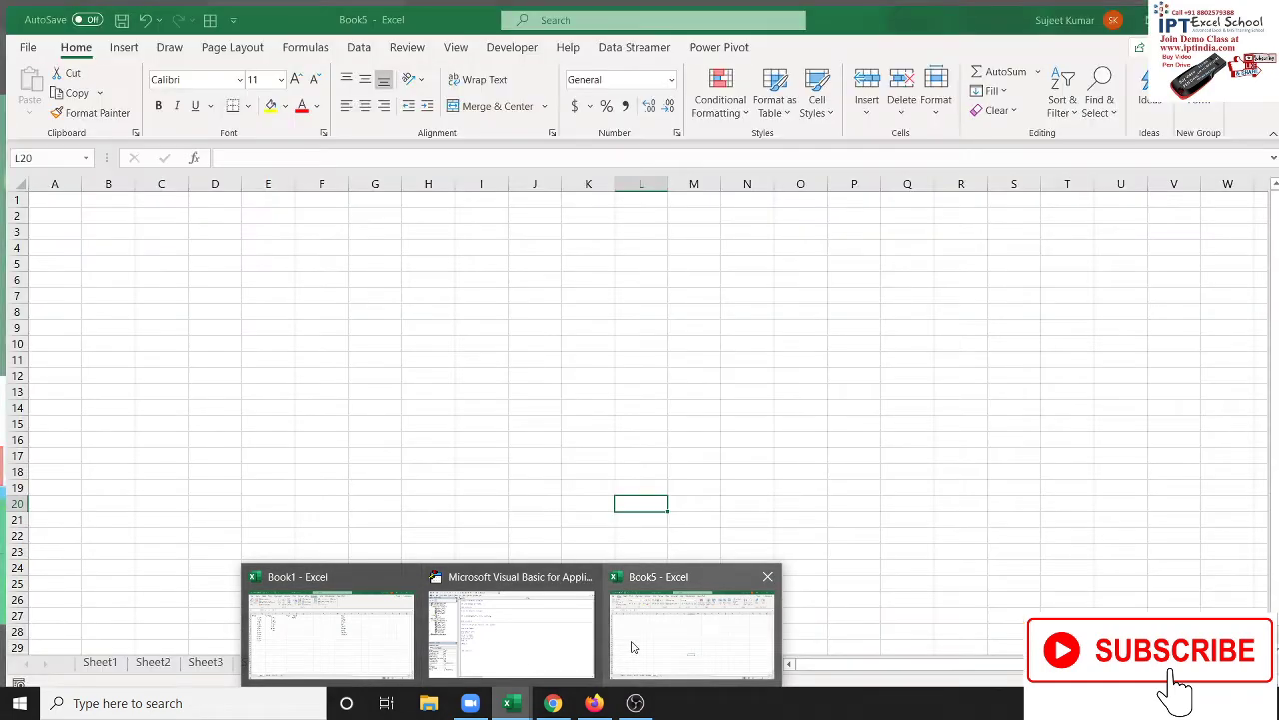
Switch to Book5 and review the Name/Jan–Jun tables on Sheet1 through Sheet5, ending on Sheet1
{"action": "left_click", "coordinate": [616, 642]}
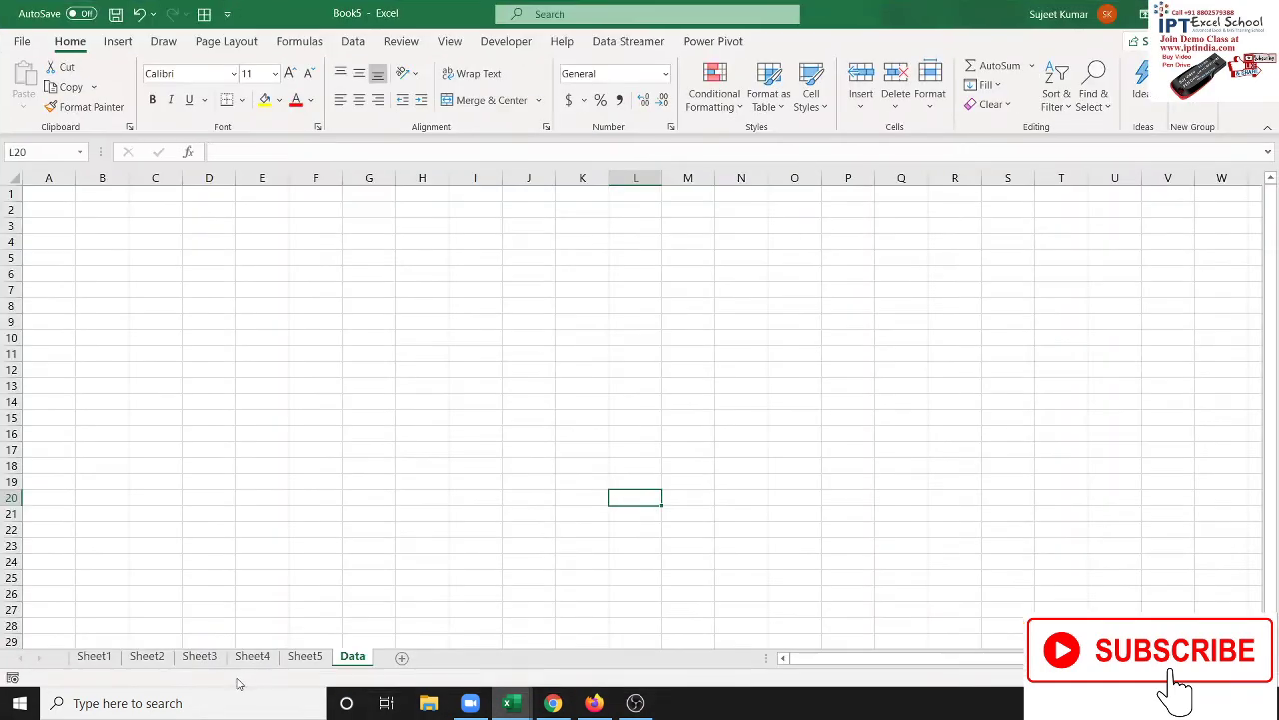
{"action": "left_click", "coordinate": [97, 668]}
{"action": "left_click", "coordinate": [132, 667]}
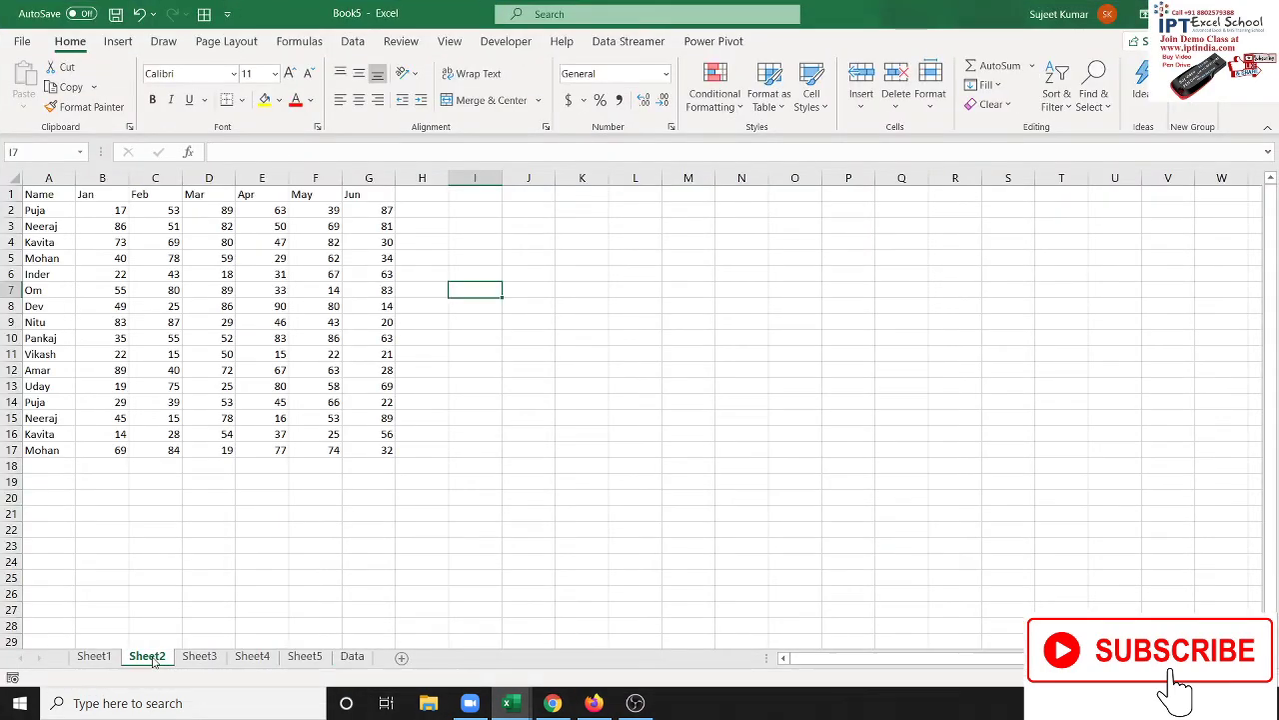
{"action": "left_click", "coordinate": [210, 663]}
{"action": "left_click", "coordinate": [251, 657]}
{"action": "left_click", "coordinate": [304, 656]}
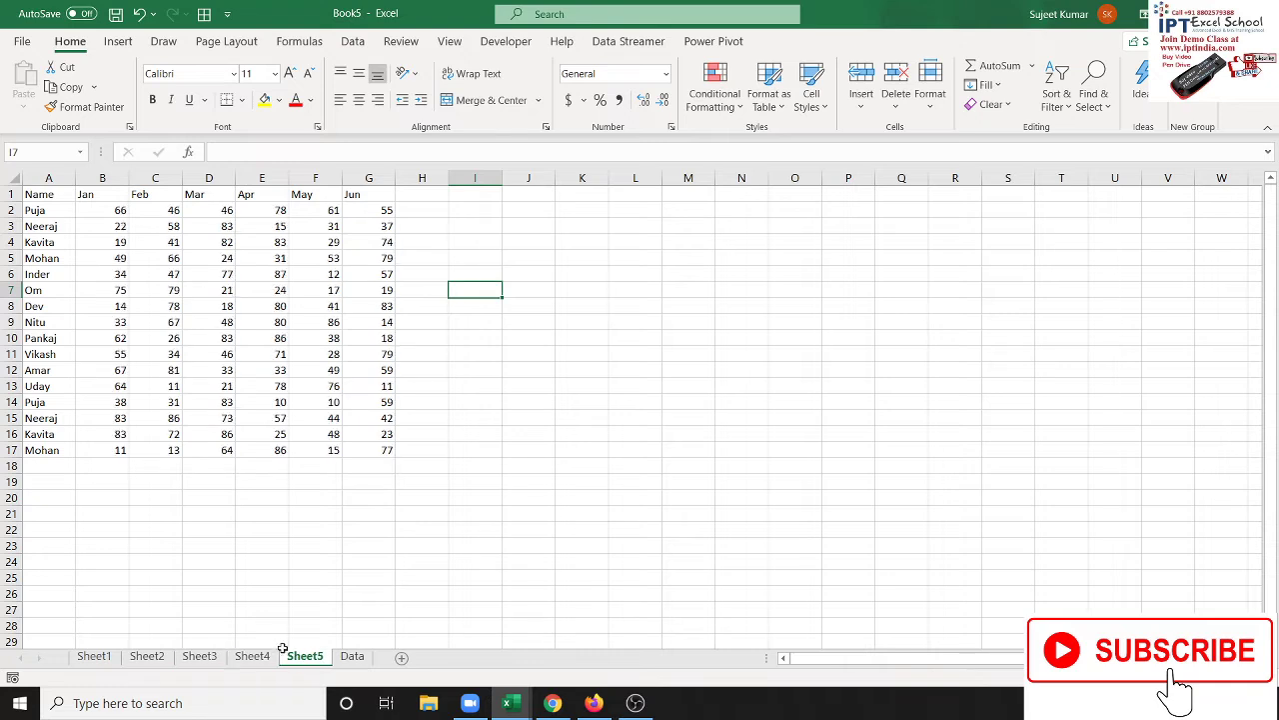
{"action": "left_click", "coordinate": [110, 668]}
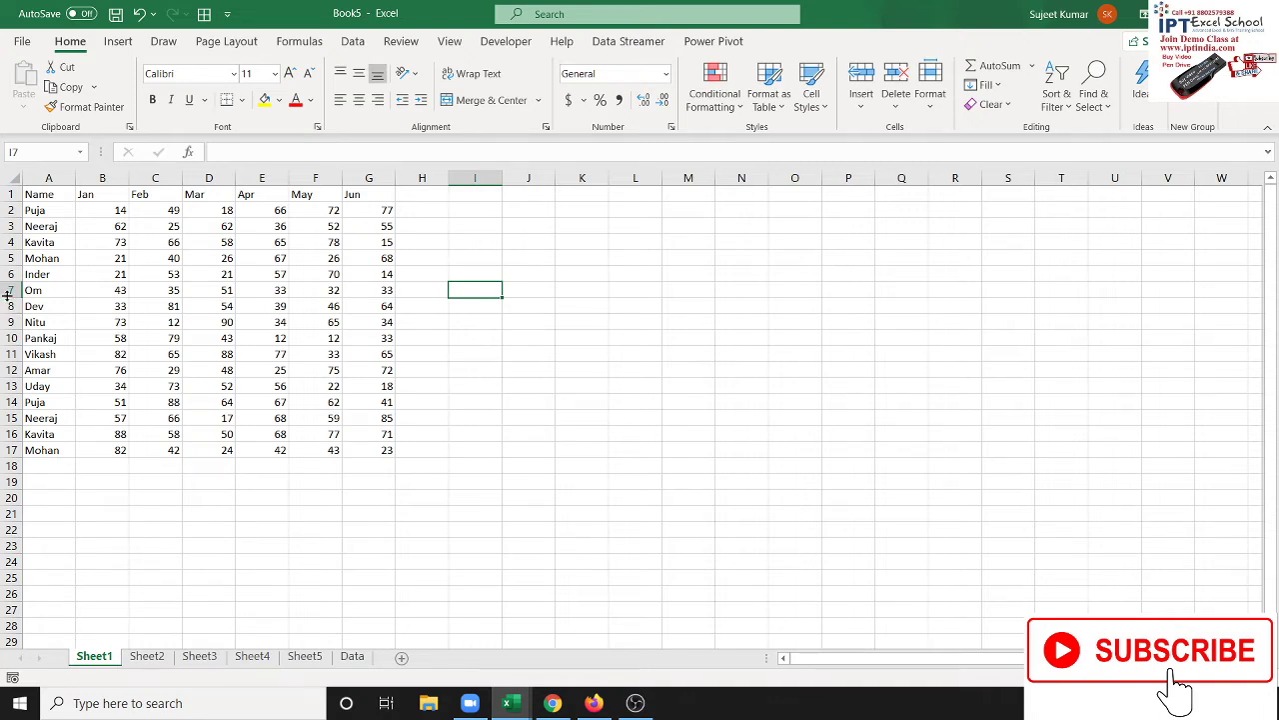
{"action": "left_click", "coordinate": [89, 247]}
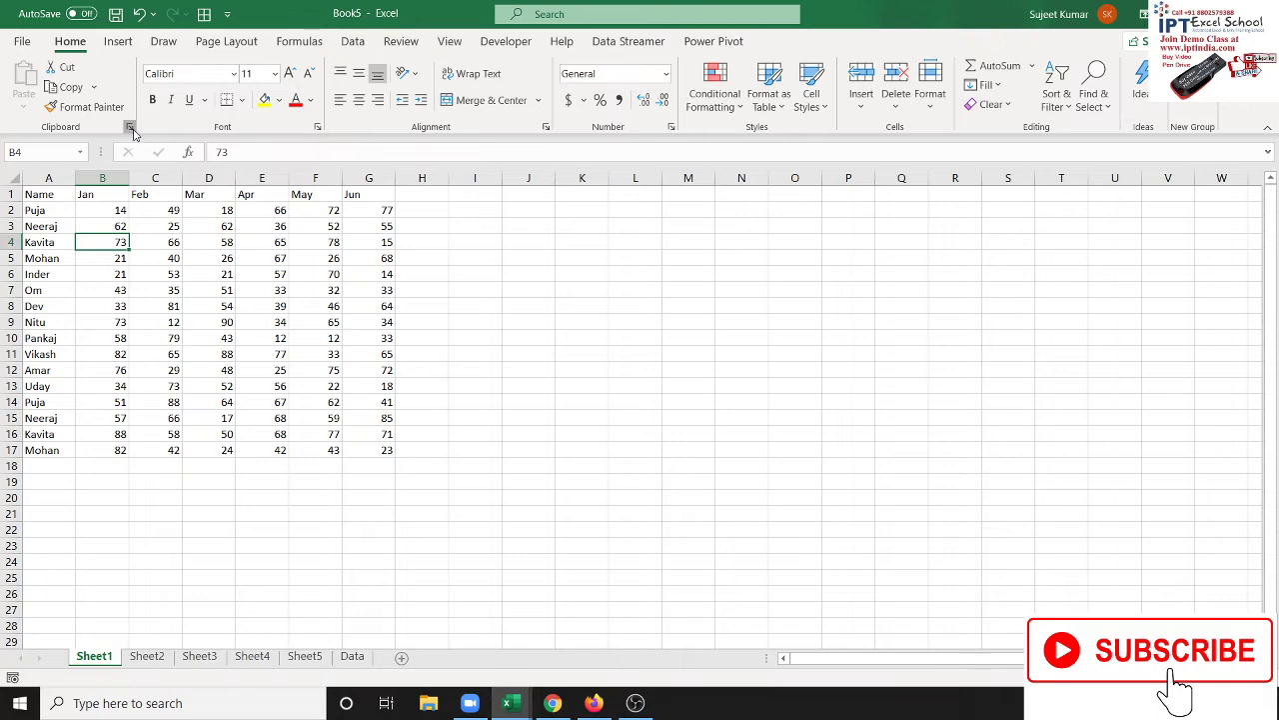
Show the Office Clipboard pane and copy Sheet1's entire table
{"action": "left_click", "coordinate": [130, 127]}
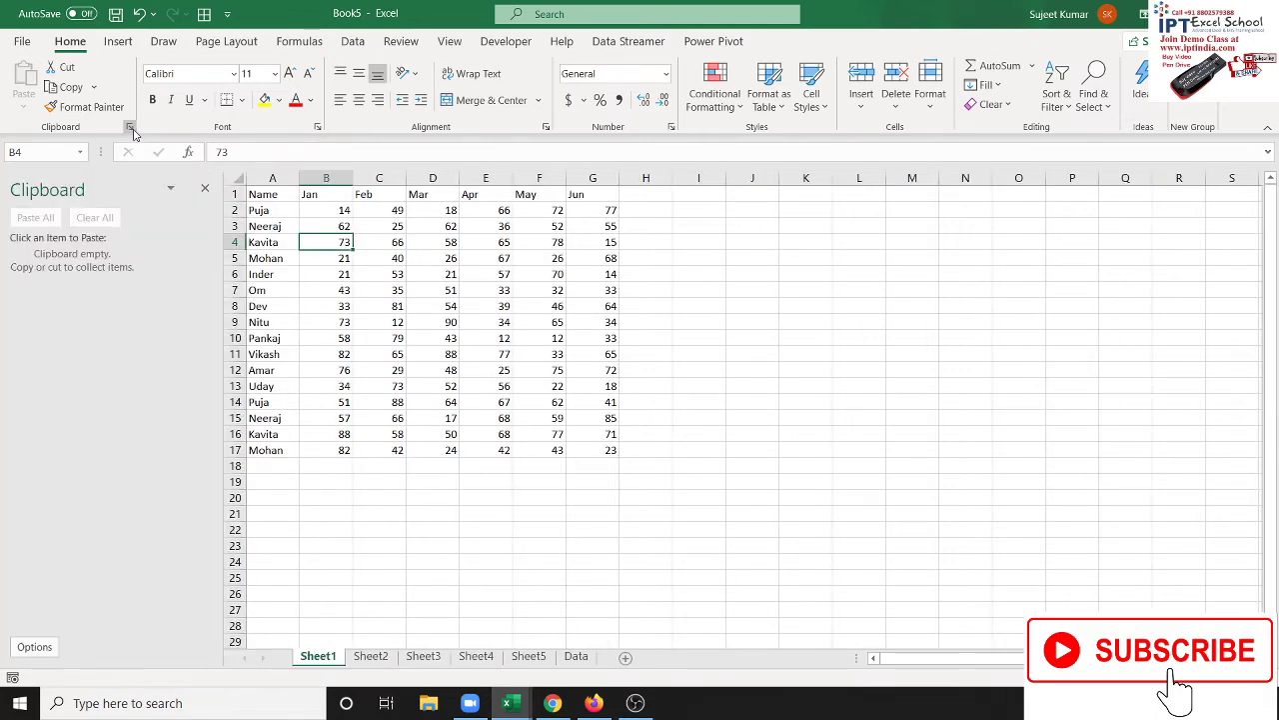
{"action": "left_click", "coordinate": [254, 197]}
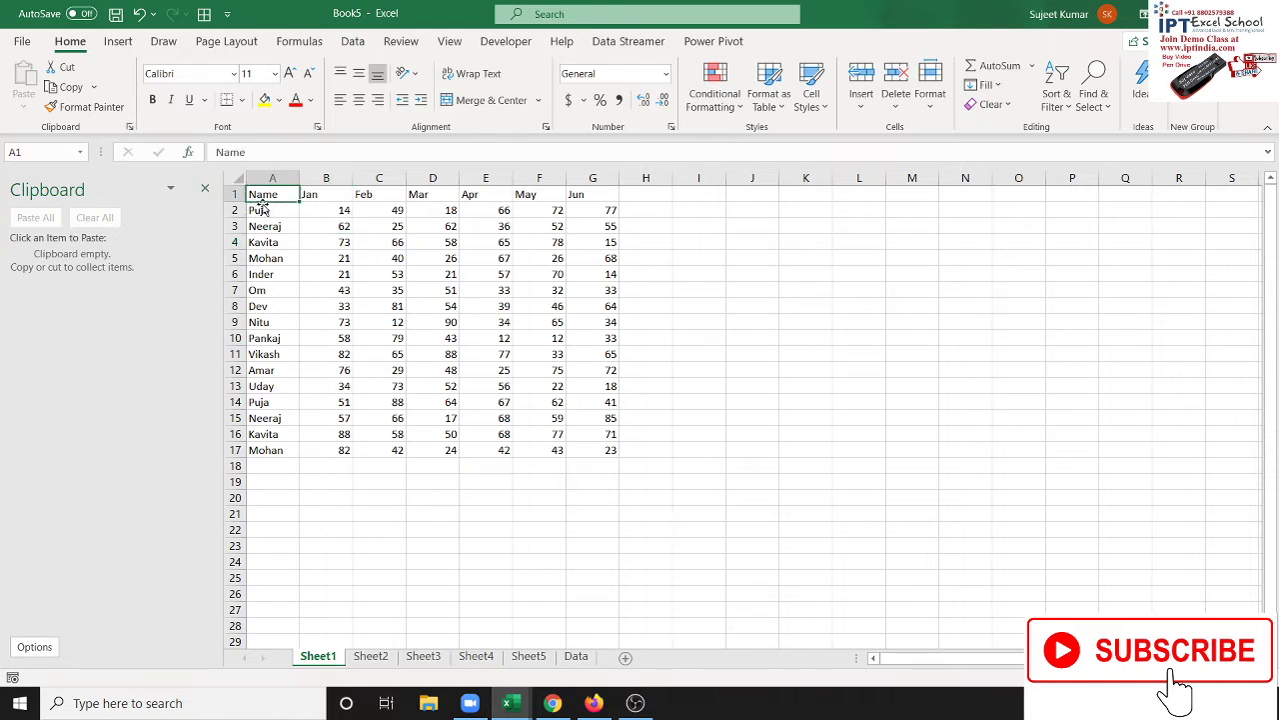
{"action": "key", "text": "ctrl+a"}
{"action": "key", "text": "ctrl+c"}
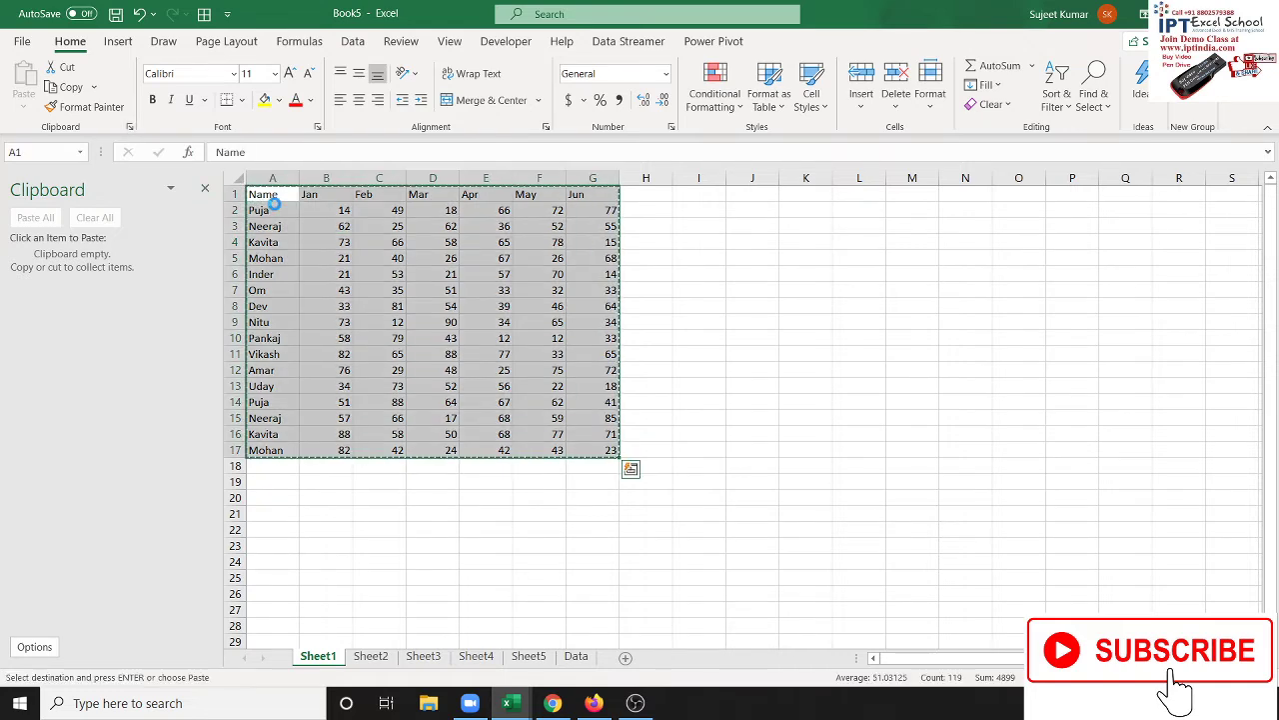
Copy the A2:G17 data rows from Sheet2 and Sheet3 to the clipboard
{"action": "left_click", "coordinate": [370, 655]}
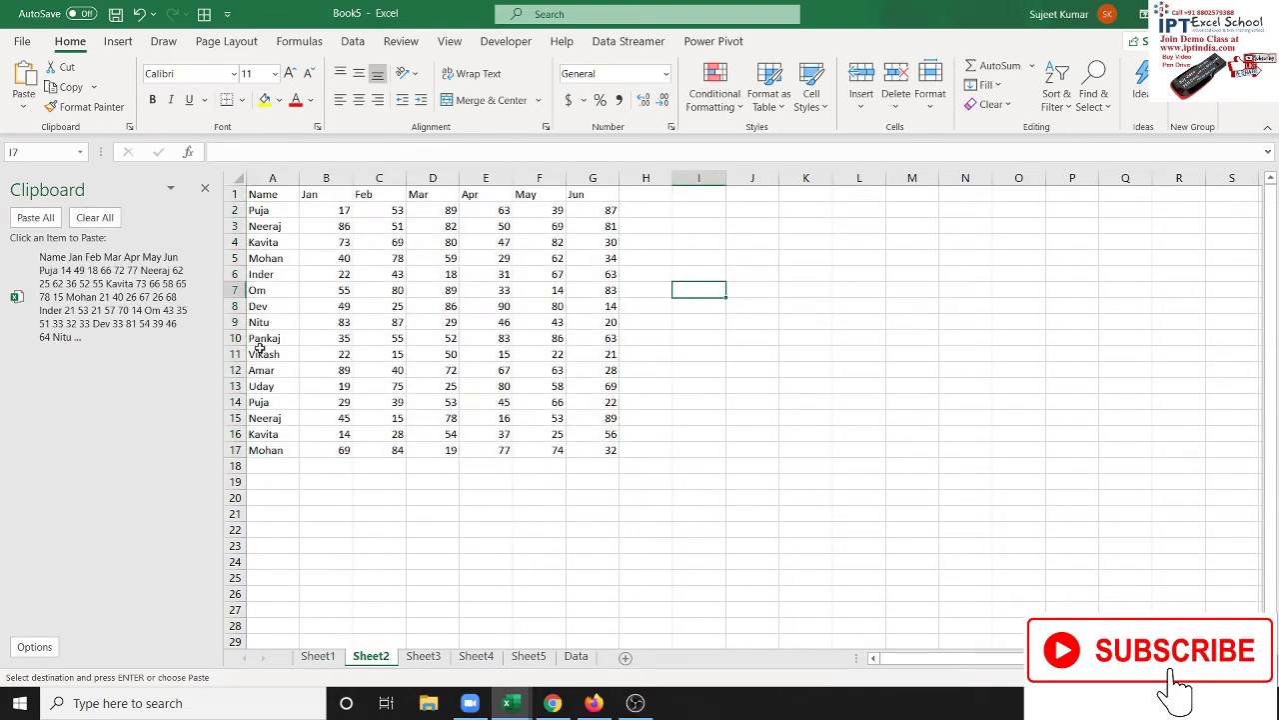
{"action": "left_click", "coordinate": [267, 212]}
{"action": "left_click_drag", "start_coordinate": [272, 210], "coordinate": [610, 448]}
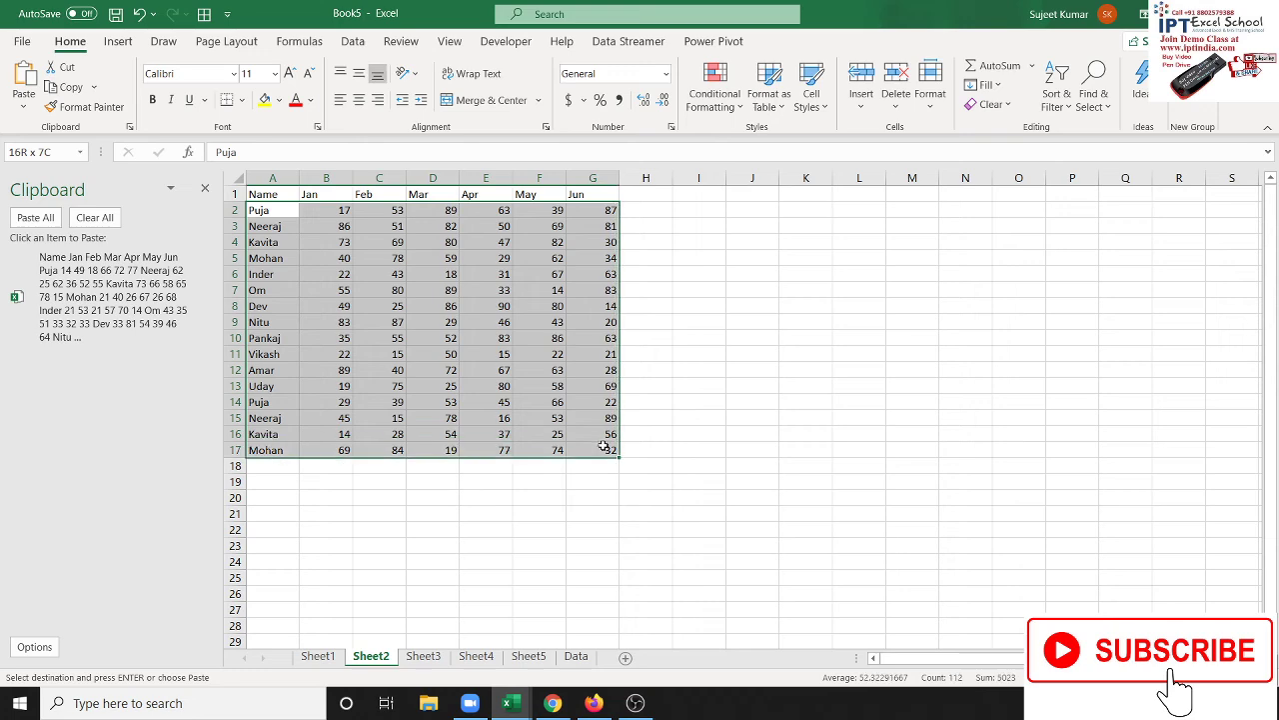
{"action": "key", "text": "ctrl+c"}
{"action": "left_click", "coordinate": [423, 656]}
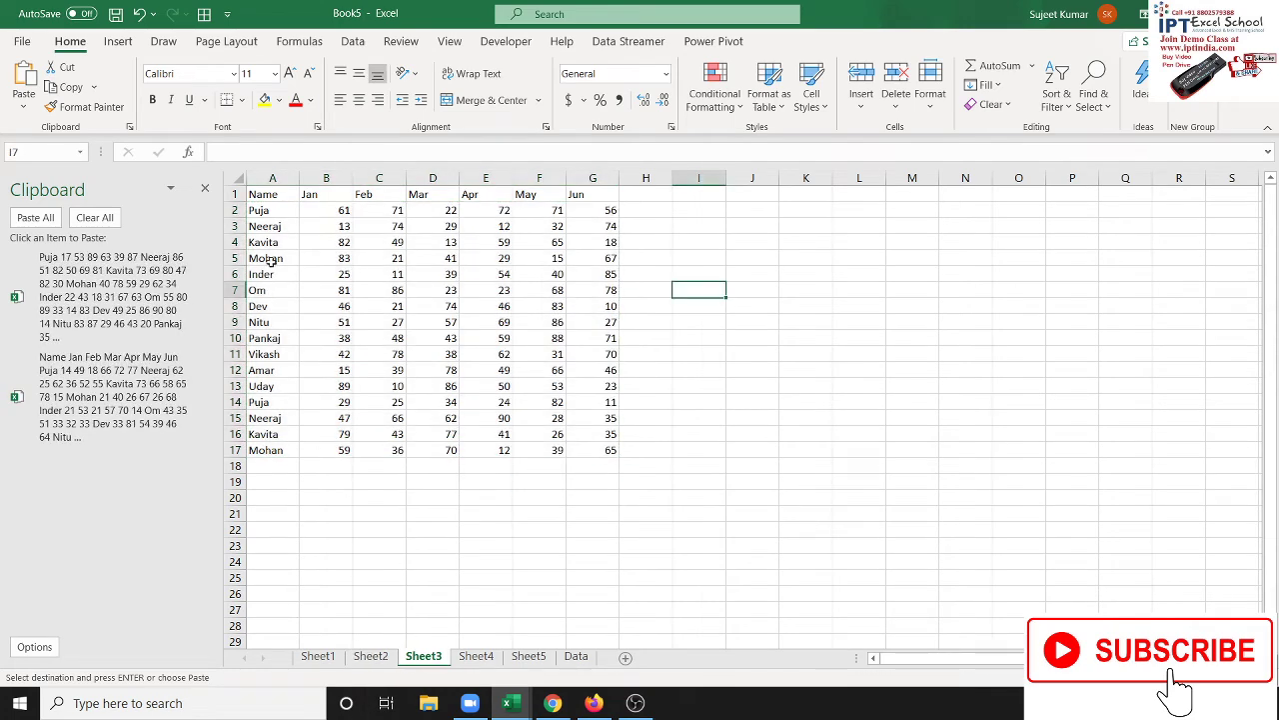
{"action": "left_click_drag", "start_coordinate": [270, 210], "coordinate": [599, 448]}
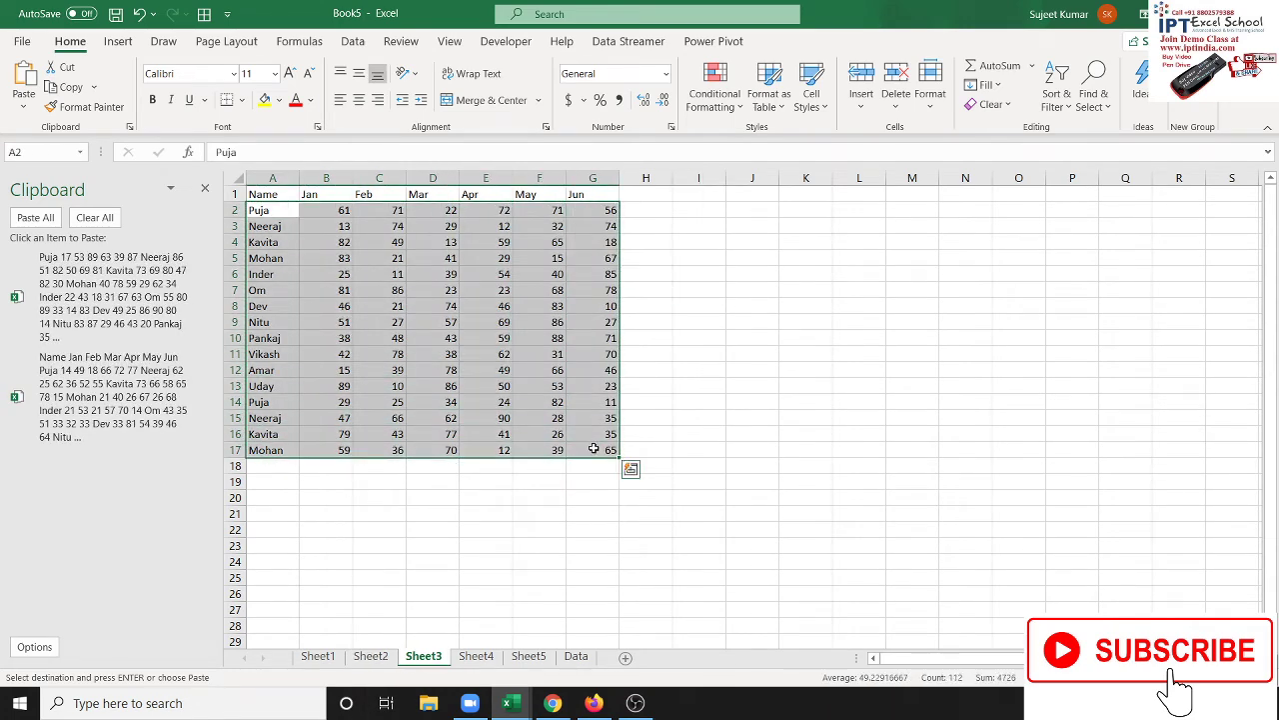
{"action": "key", "text": "ctrl+c"}
Copy the A2:G17 data rows from Sheet4 and Sheet5, then go to the empty Data sheet
{"action": "left_click", "coordinate": [478, 658]}
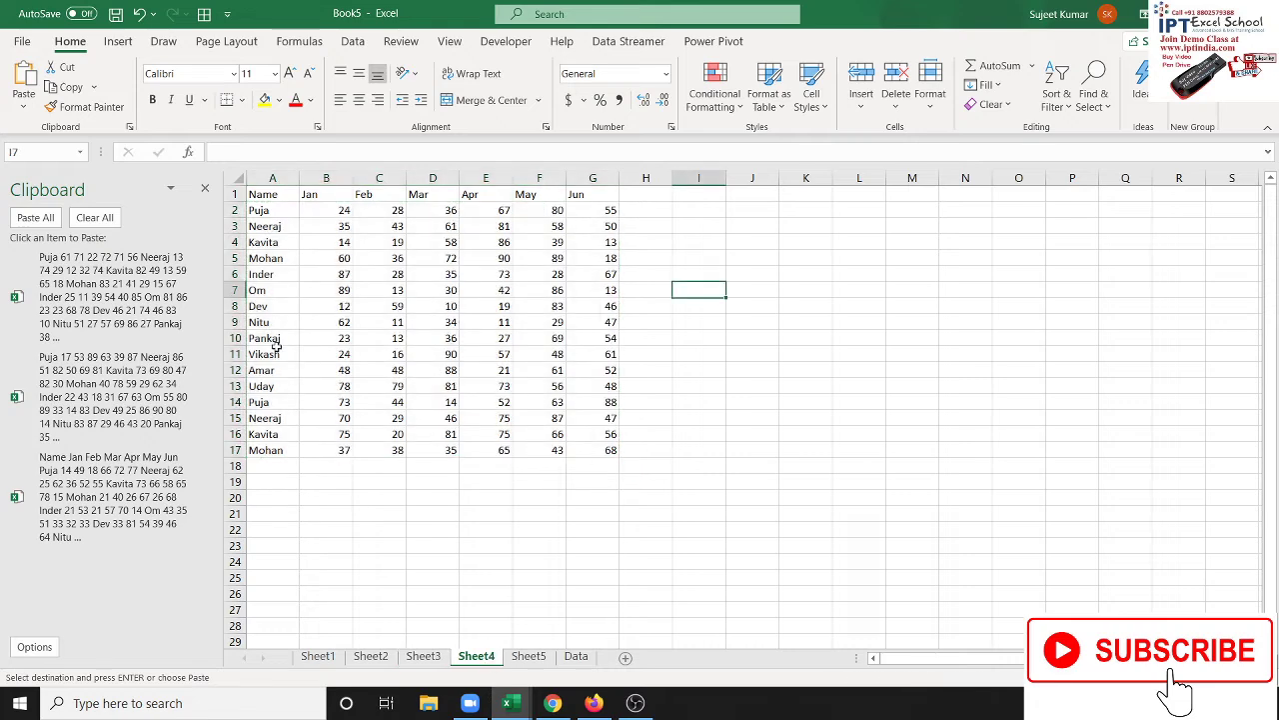
{"action": "left_click_drag", "start_coordinate": [258, 210], "coordinate": [590, 451]}
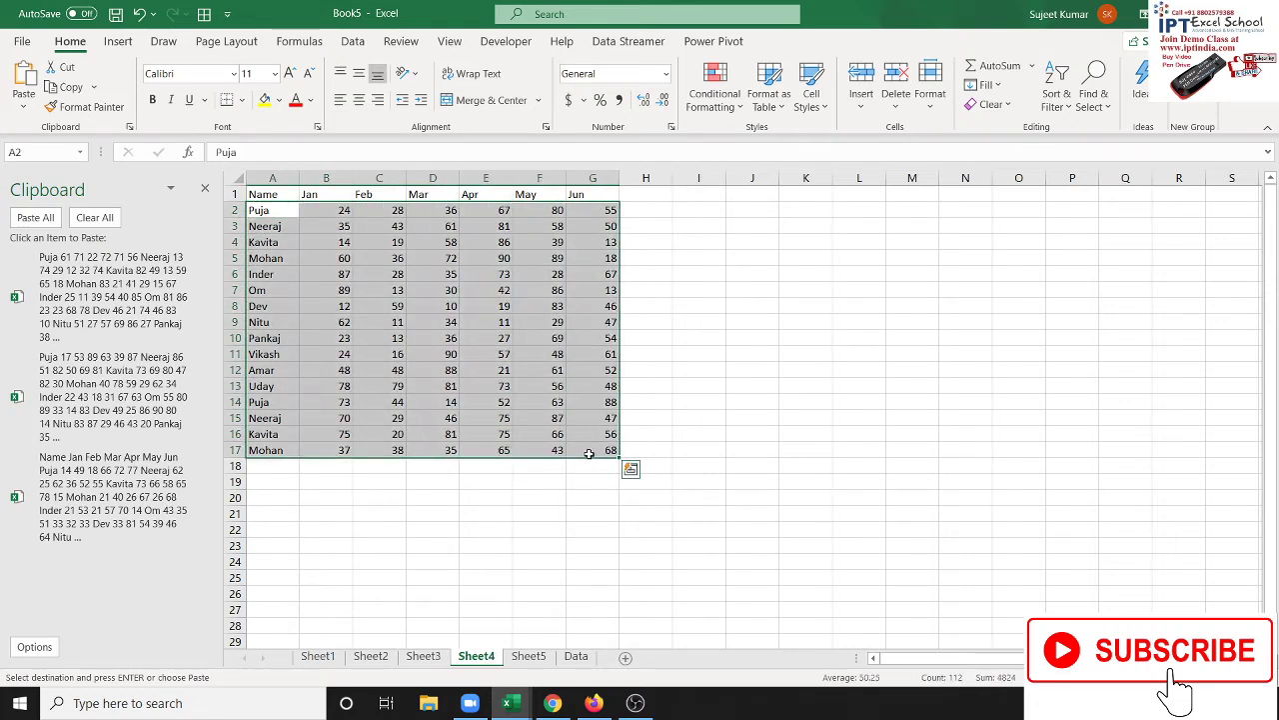
{"action": "left_click", "coordinate": [529, 657]}
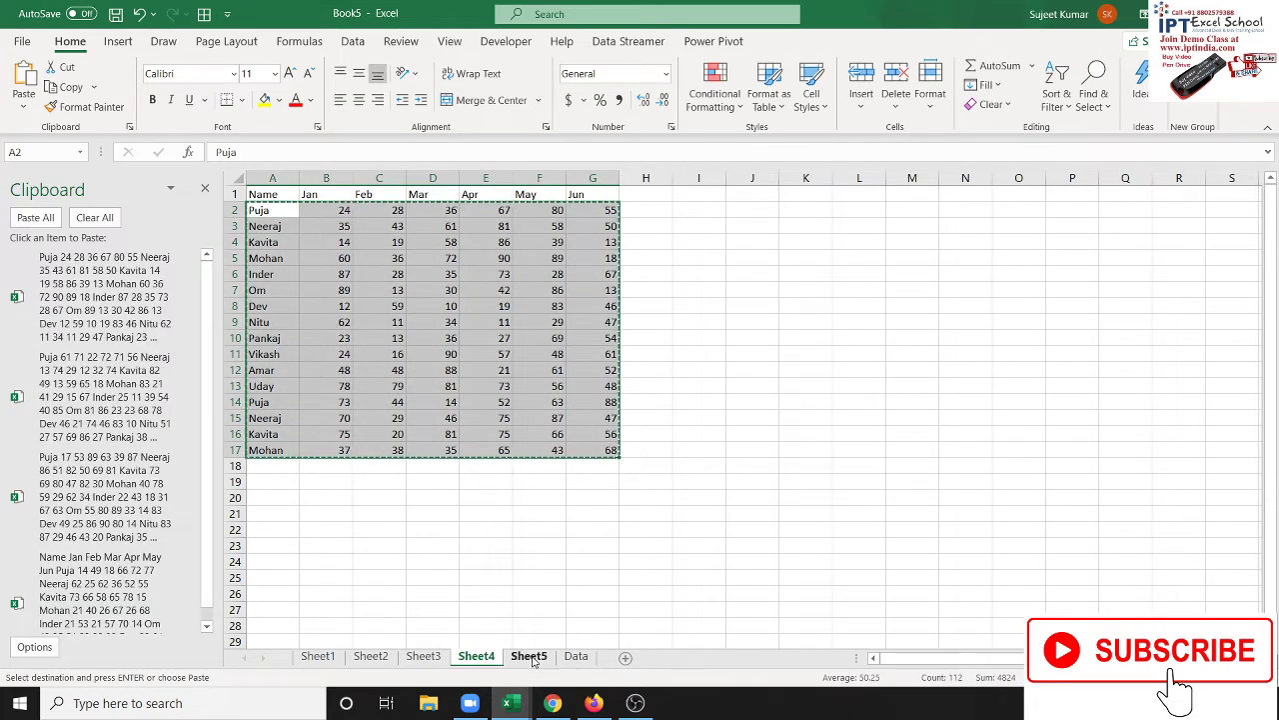
{"action": "left_click_drag", "start_coordinate": [258, 210], "coordinate": [602, 446]}
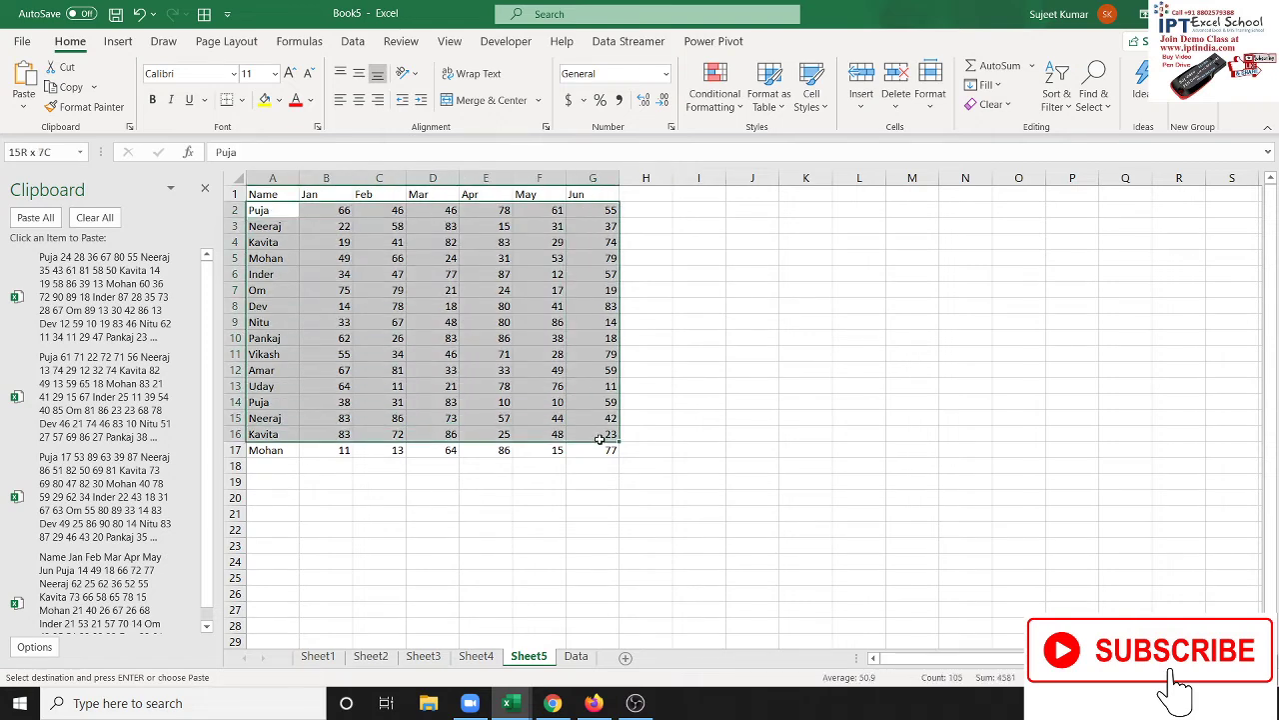
{"action": "key", "text": "ctrl+c"}
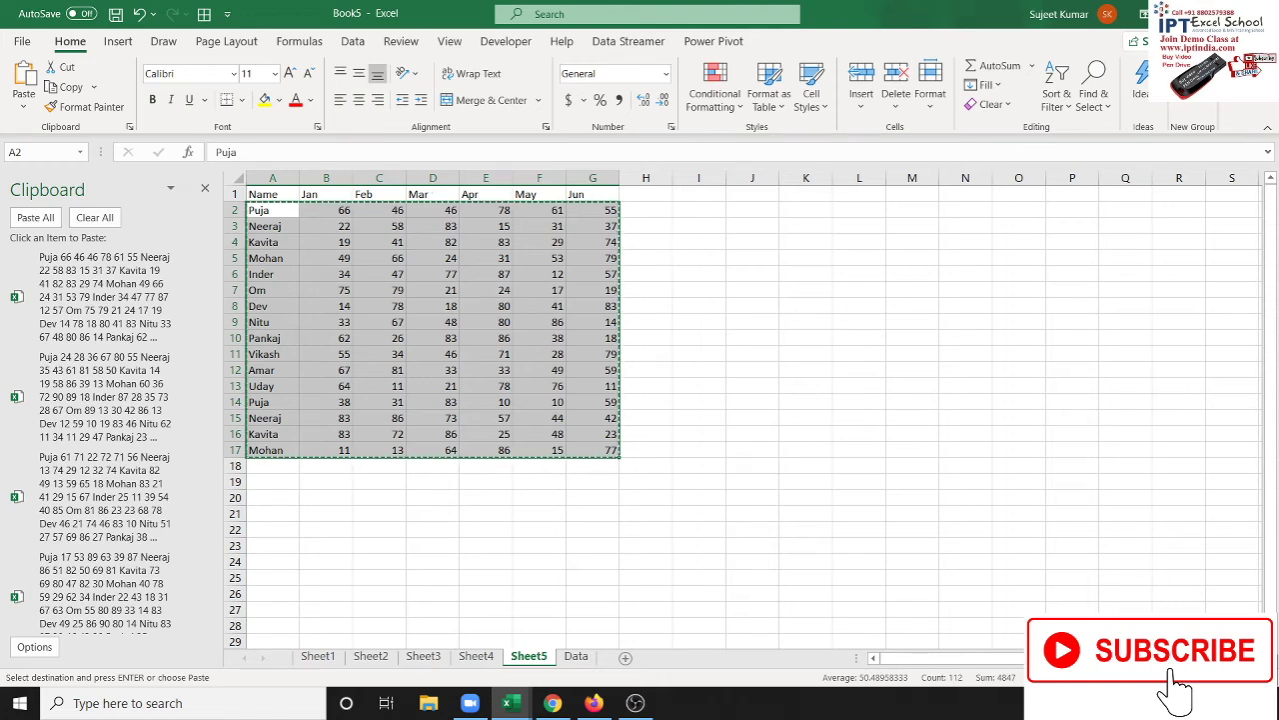
{"action": "left_click", "coordinate": [576, 656]}
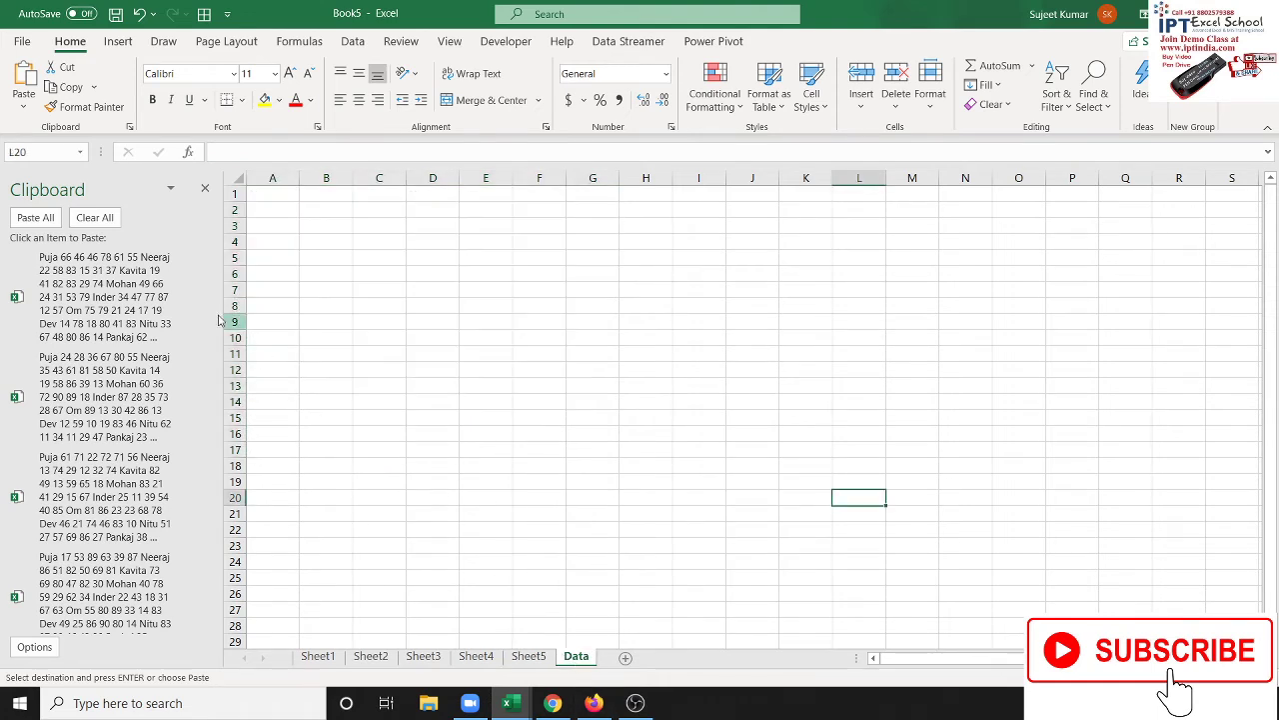
Paste all collected clipboard items into the Data sheet starting at A1
{"action": "left_click", "coordinate": [281, 194]}
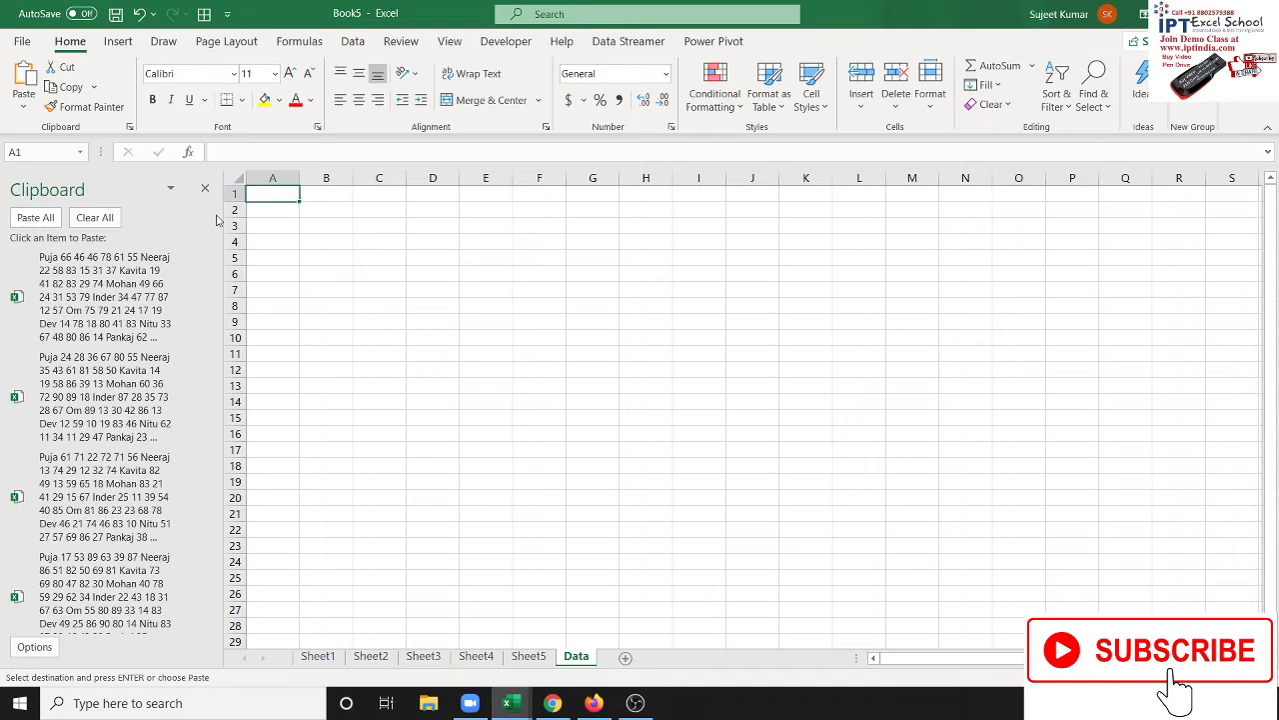
{"action": "left_click", "coordinate": [35, 217]}
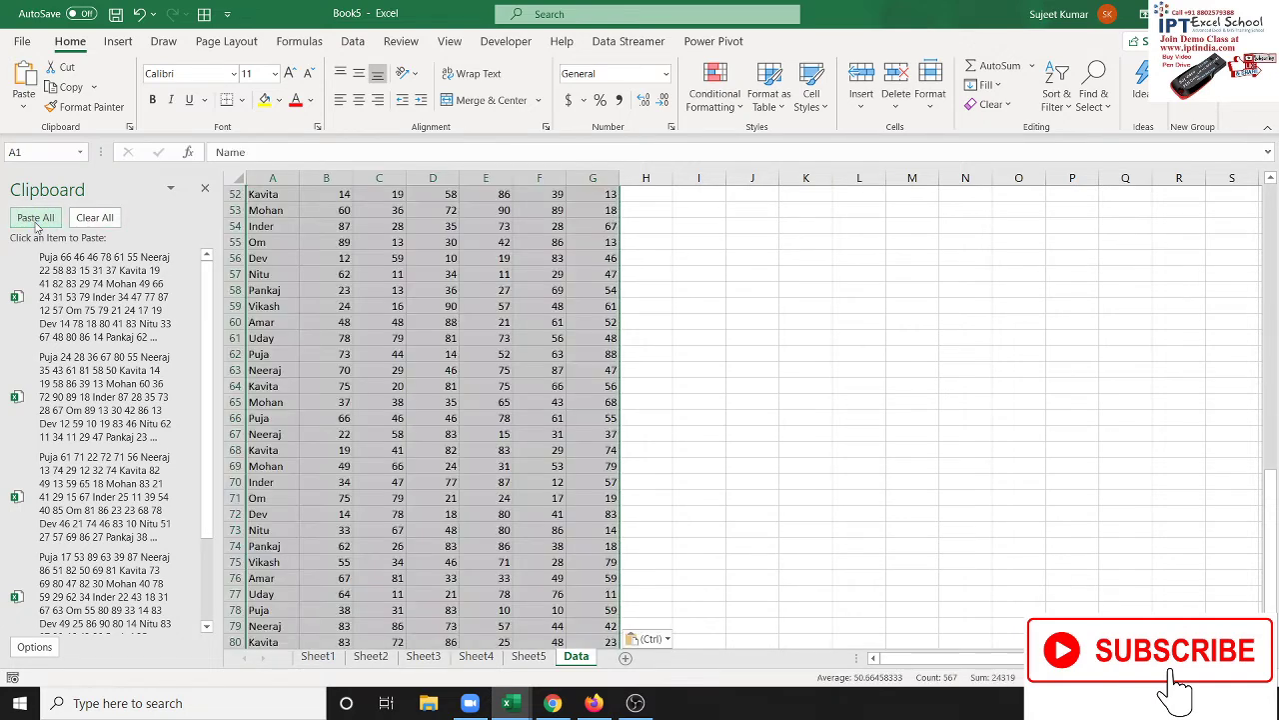
{"action": "scroll", "coordinate": [405, 450], "scroll_direction": "down", "scroll_amount": 4}
{"action": "scroll", "coordinate": [403, 560], "scroll_direction": "up", "scroll_amount": 6}
{"action": "scroll", "coordinate": [404, 545], "scroll_direction": "up", "scroll_amount": 6}
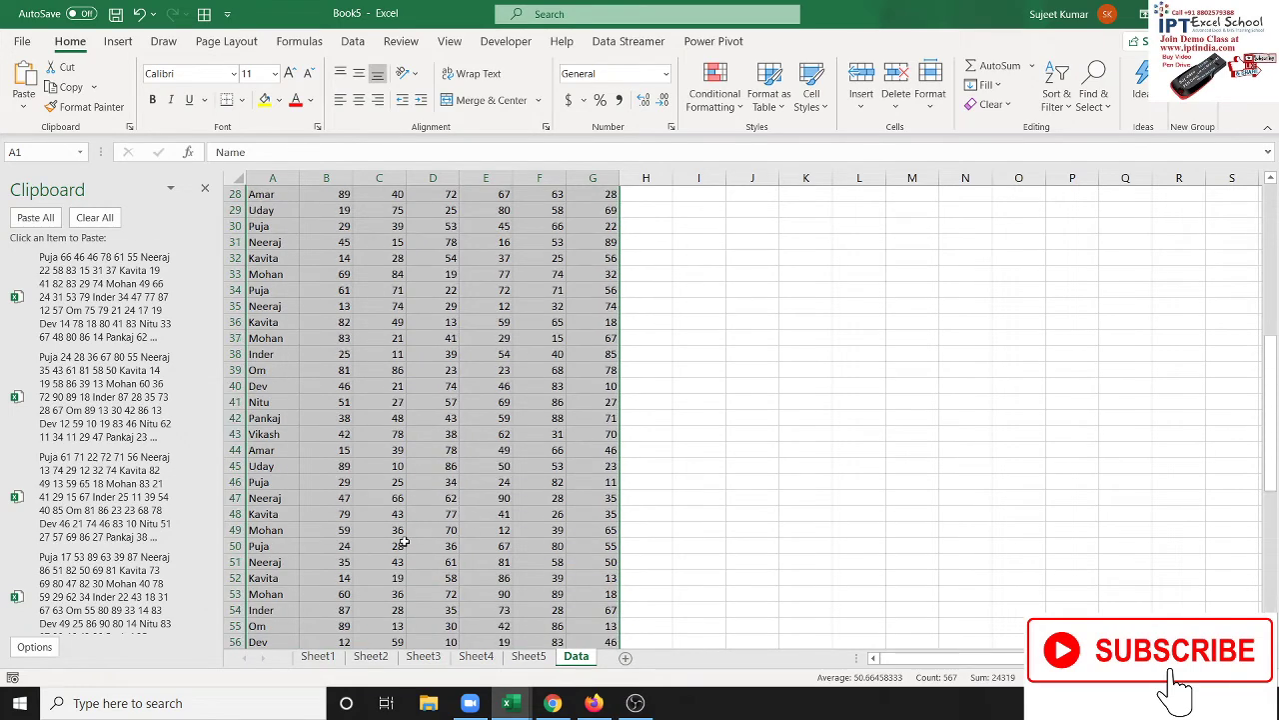
{"action": "scroll", "coordinate": [404, 541], "scroll_direction": "up", "scroll_amount": 9}
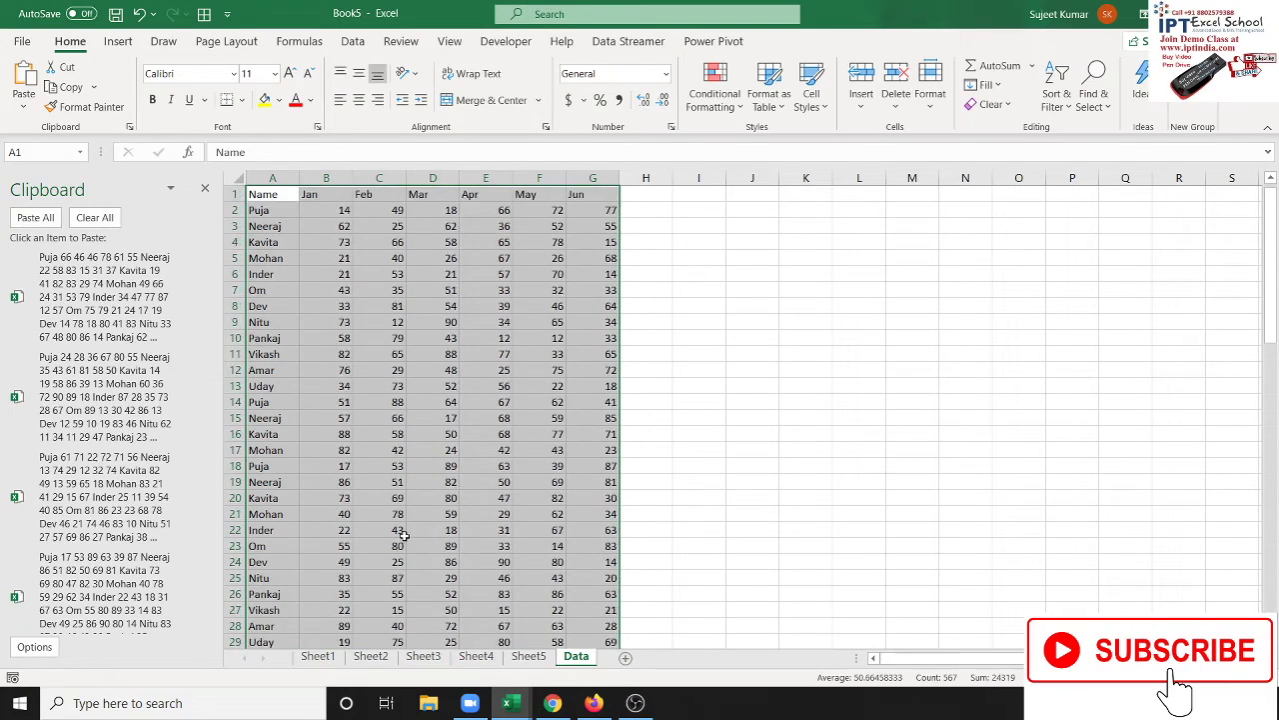
Clear the clipboard items, close the Clipboard pane, and deselect the pasted table
{"action": "left_click", "coordinate": [82, 222]}
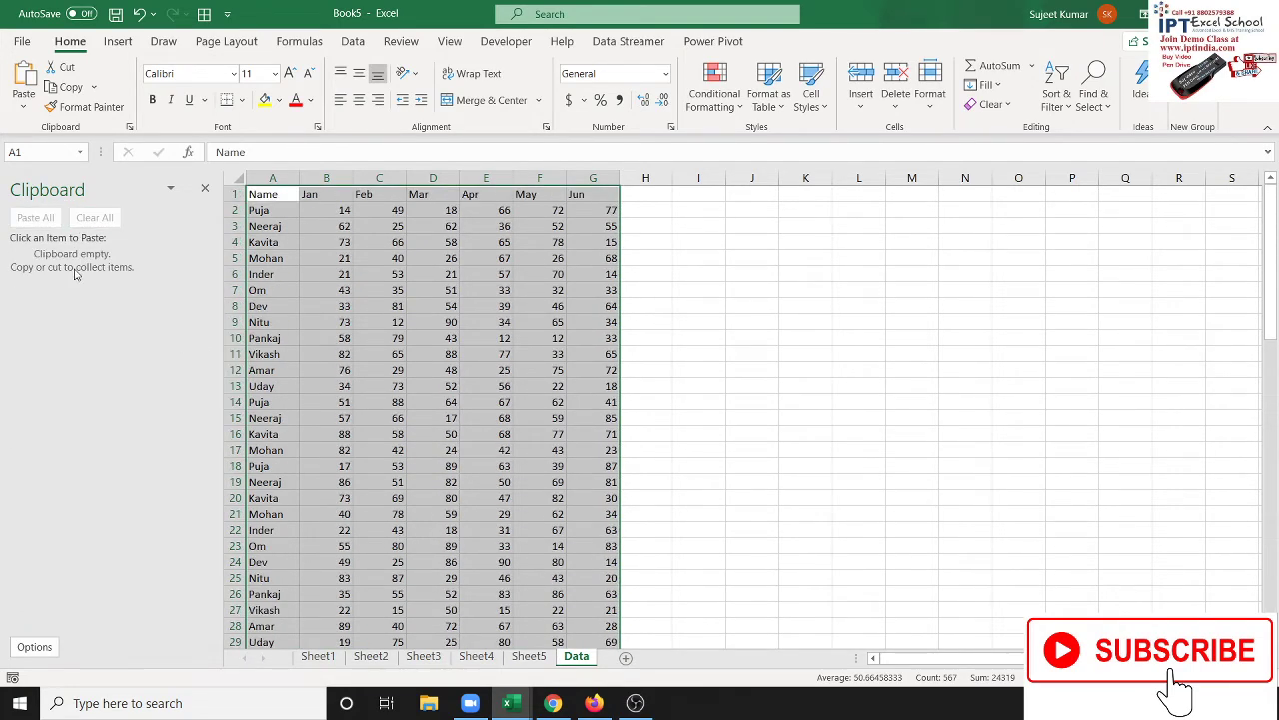
{"action": "left_click", "coordinate": [204, 190]}
{"action": "left_click", "coordinate": [156, 259]}
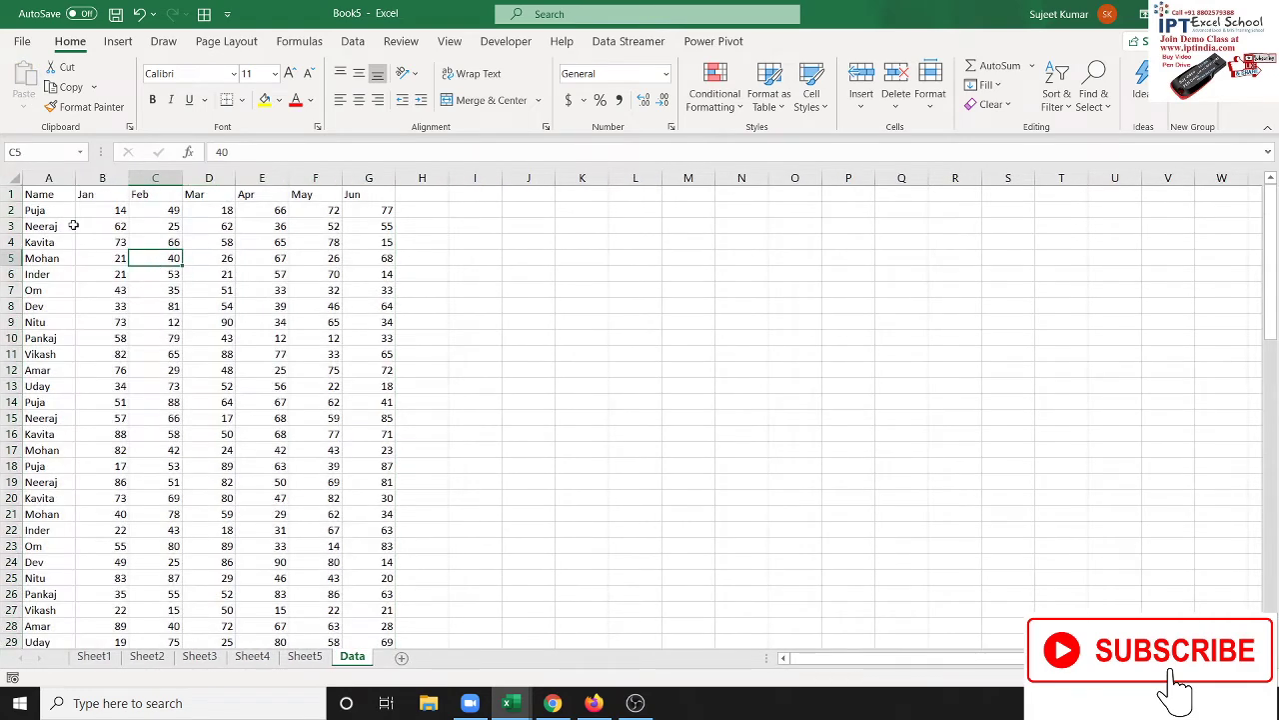
Delete the data in A2:G81 on the Data sheet, keeping only the header row
{"action": "left_click_drag", "start_coordinate": [50, 211], "coordinate": [58, 232]}
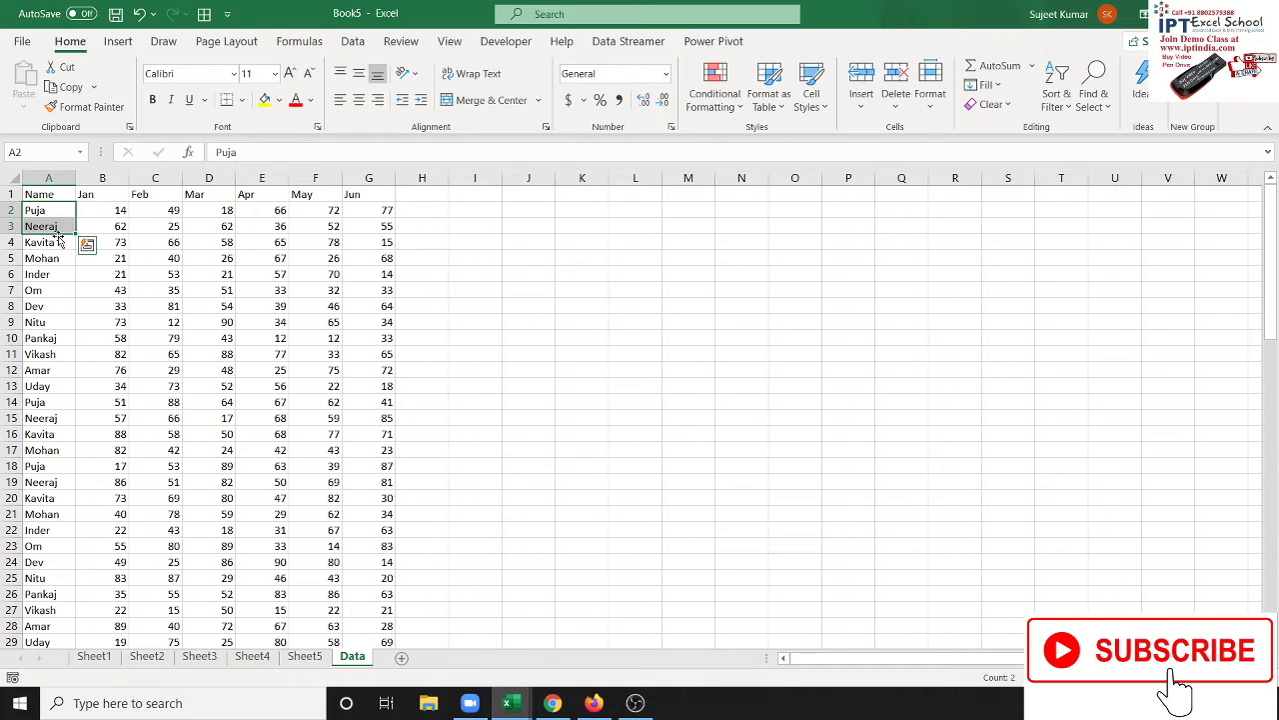
{"action": "key", "text": "Up"}
{"action": "key", "text": "Down"}
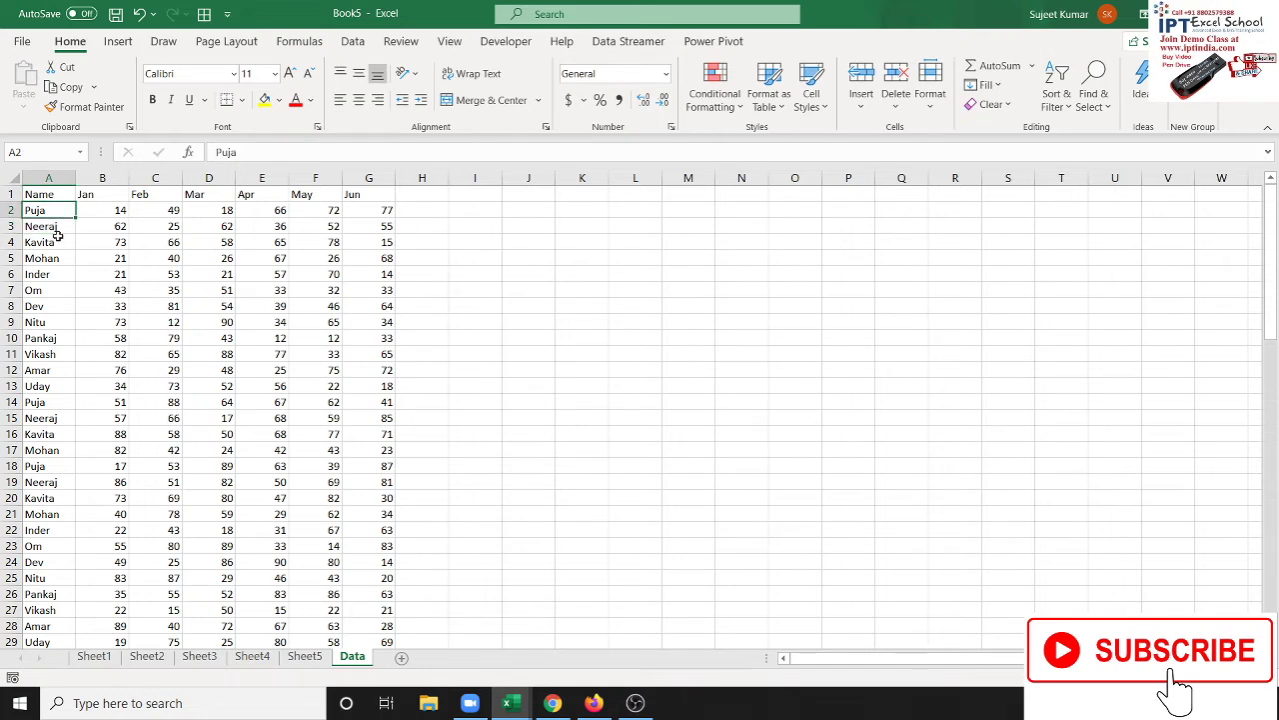
{"action": "key", "text": "ctrl+shift+Right"}
{"action": "key", "text": "ctrl+shift+Down"}
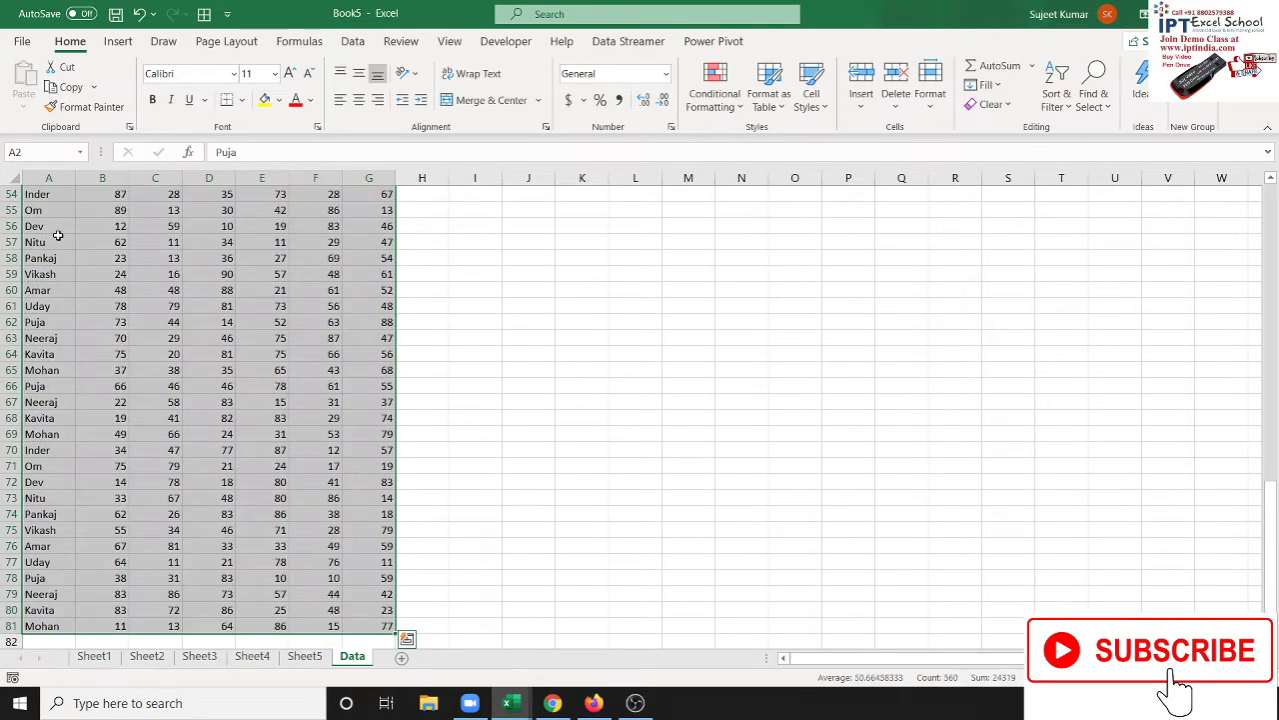
{"action": "key", "text": "Delete"}
{"action": "key", "text": "ctrl+Home"}
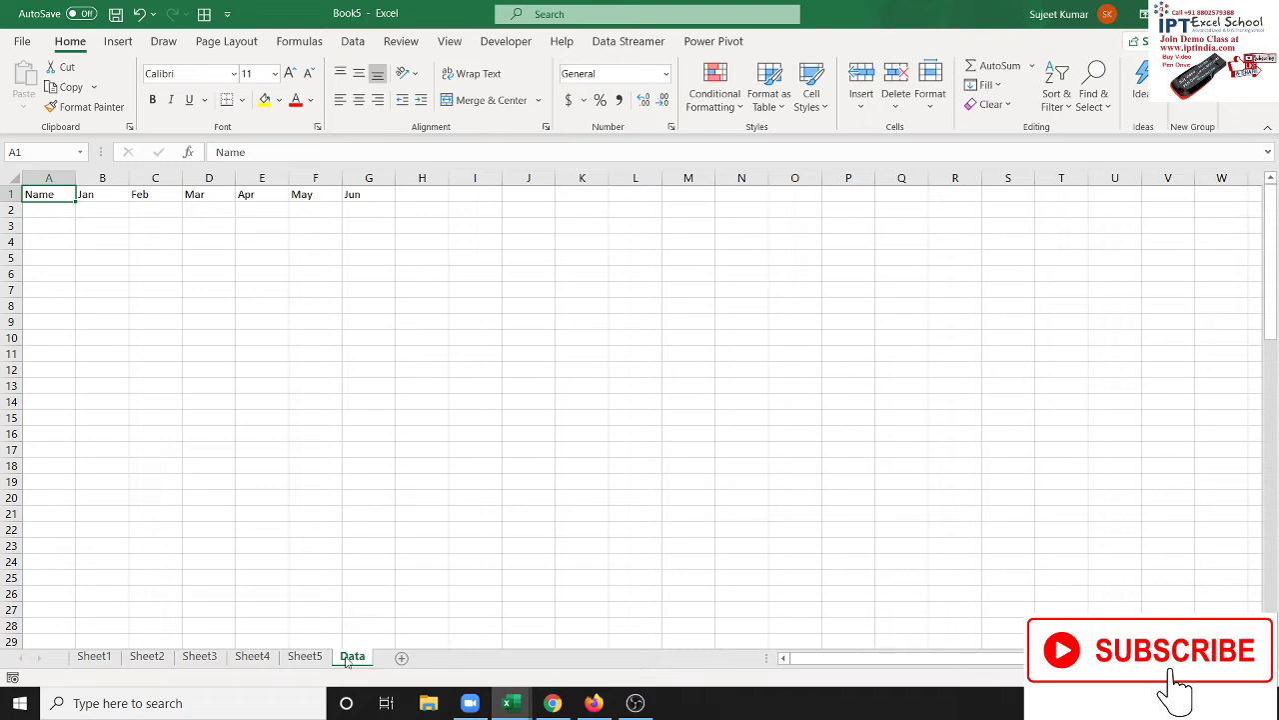
{"action": "left_click", "coordinate": [500, 44]}
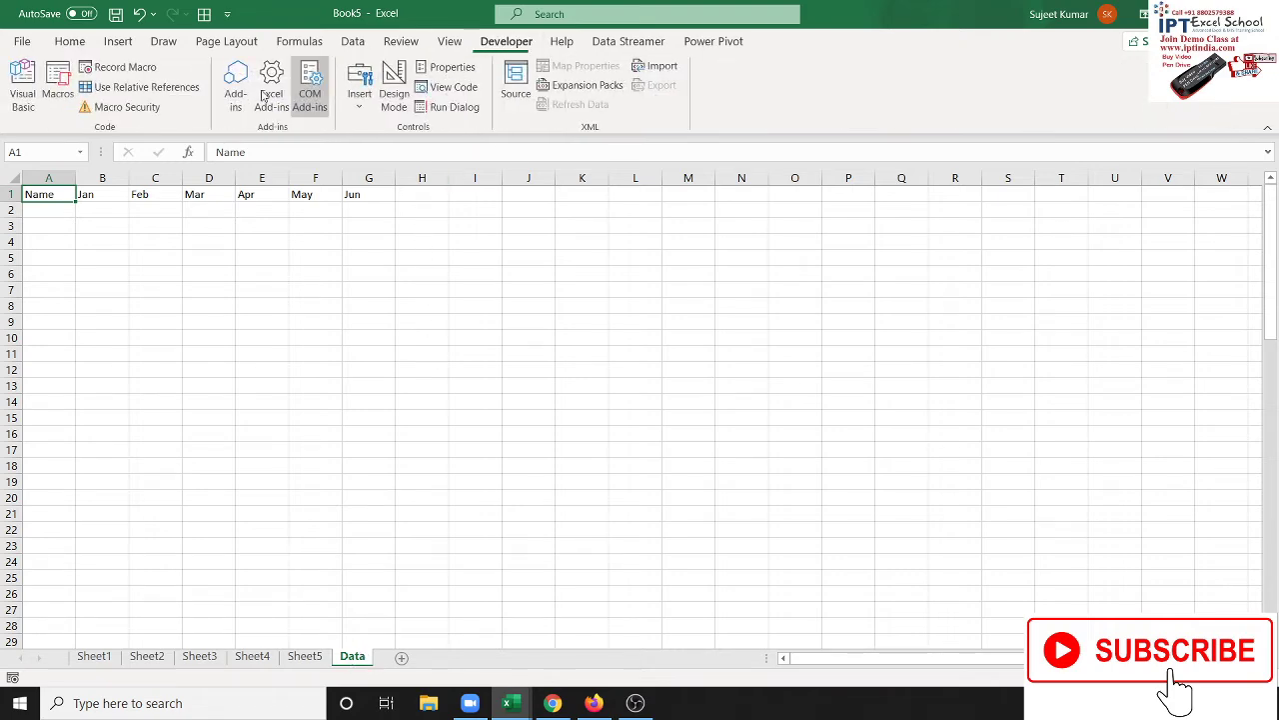
Insert a new module in Book5 and start Sub copyd with a For i = 1 To Sheets.Count-1 loop
{"action": "left_click", "coordinate": [24, 100]}
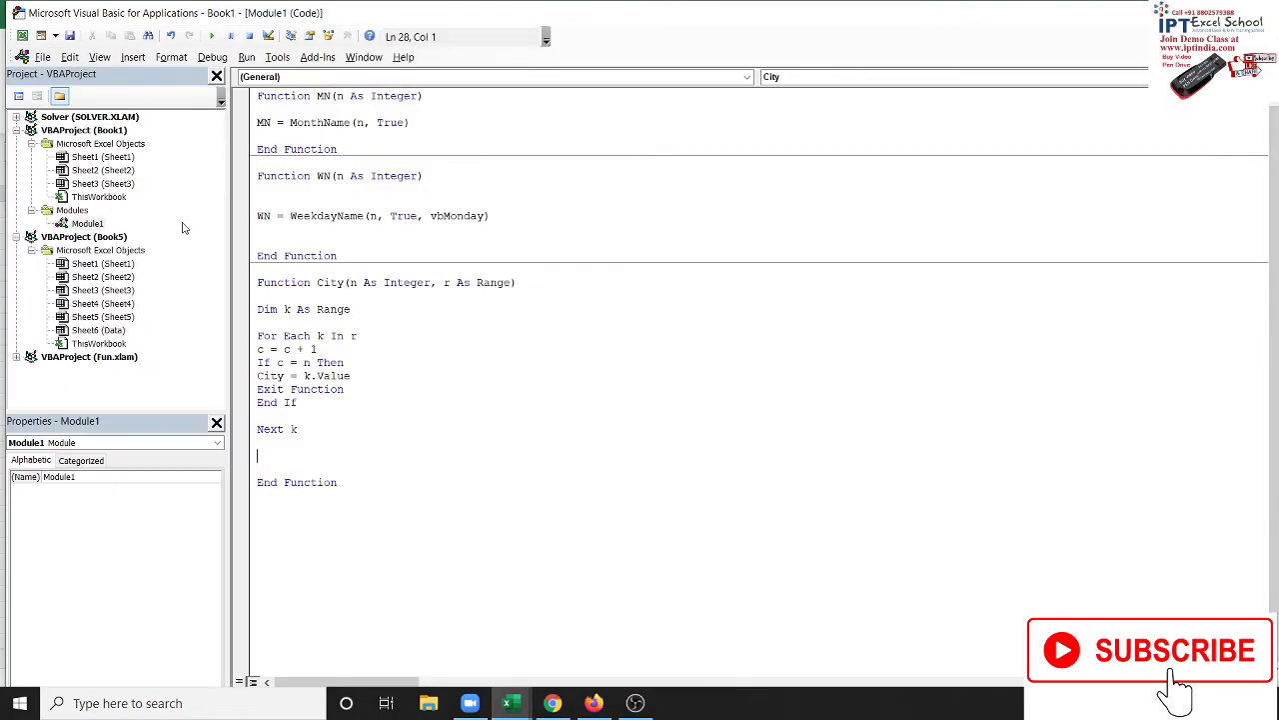
{"action": "left_click", "coordinate": [135, 251]}
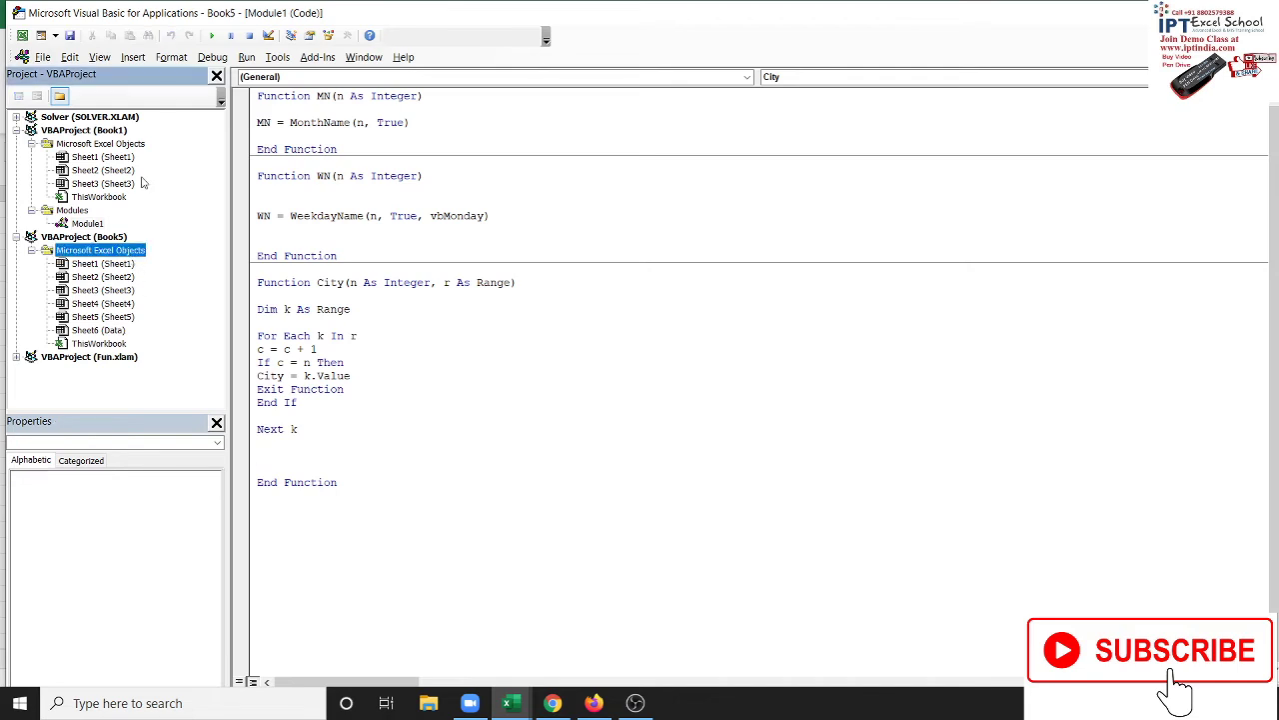
{"action": "left_click", "coordinate": [133, 57]}
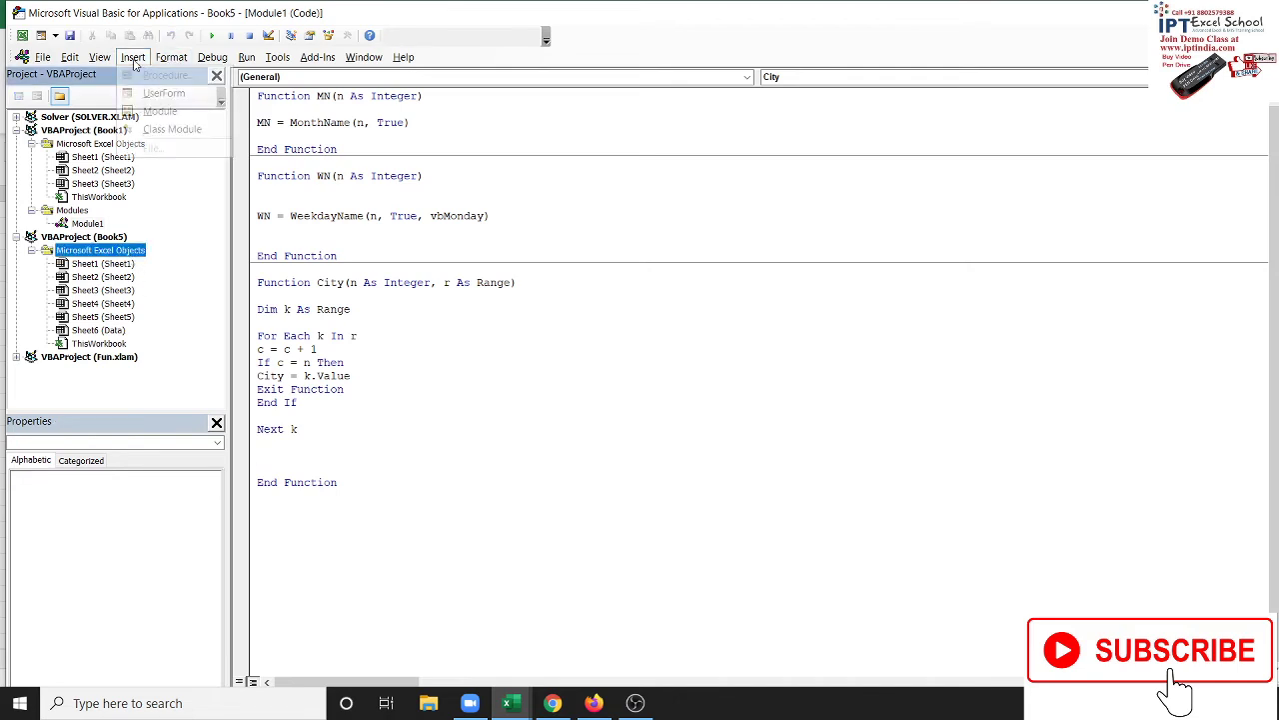
{"action": "left_click", "coordinate": [143, 113]}
{"action": "type", "text": "sub c"}
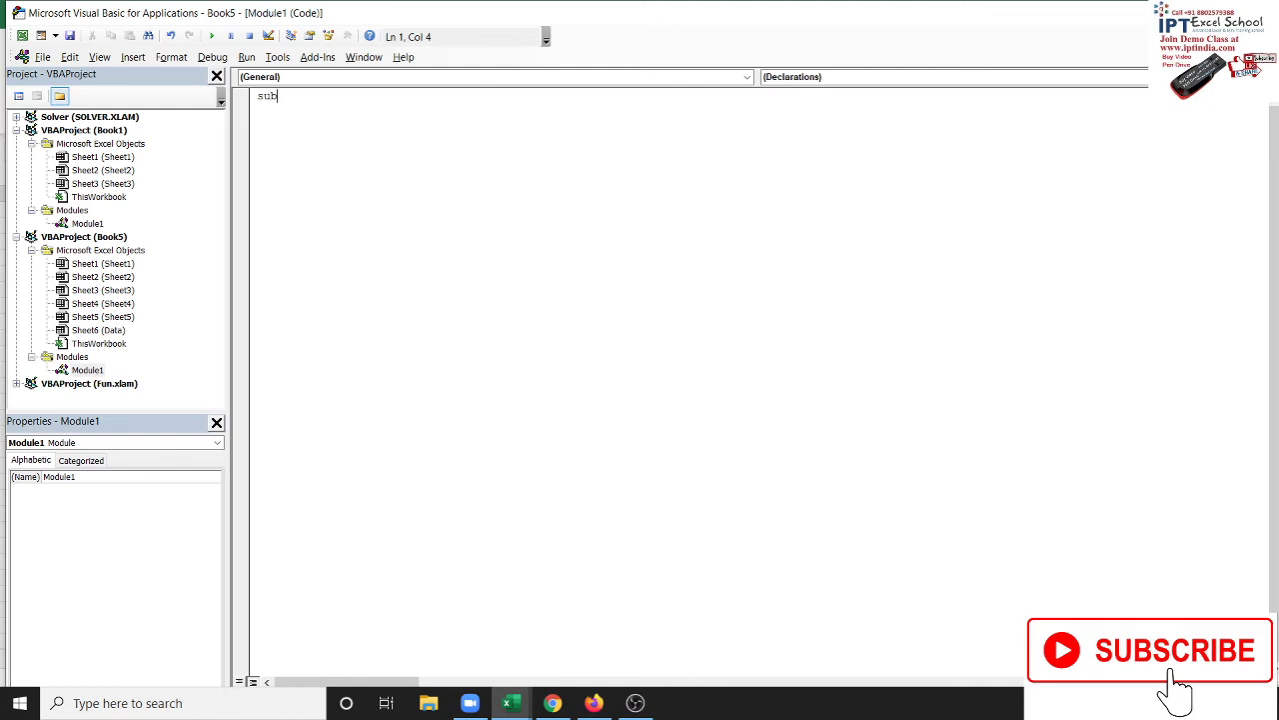
{"action": "type", "text": "opy"}
{"action": "type", "text": "d"}
{"action": "key", "text": "Return"}
{"action": "key", "text": "Return"}
{"action": "key", "text": "Return"}
{"action": "key", "text": "Return"}
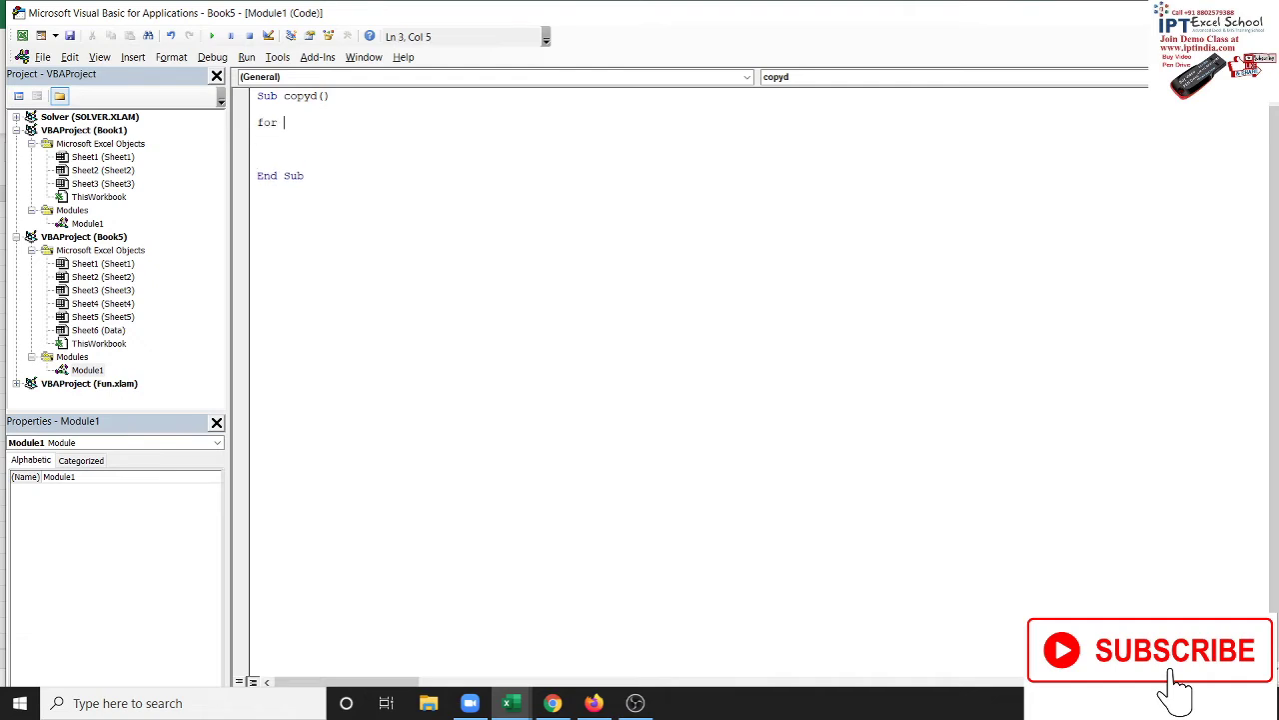
{"action": "type", "text": "i= "}
{"action": "type", "text": "1 to sheet"}
{"action": "type", "text": "s.Cou"}
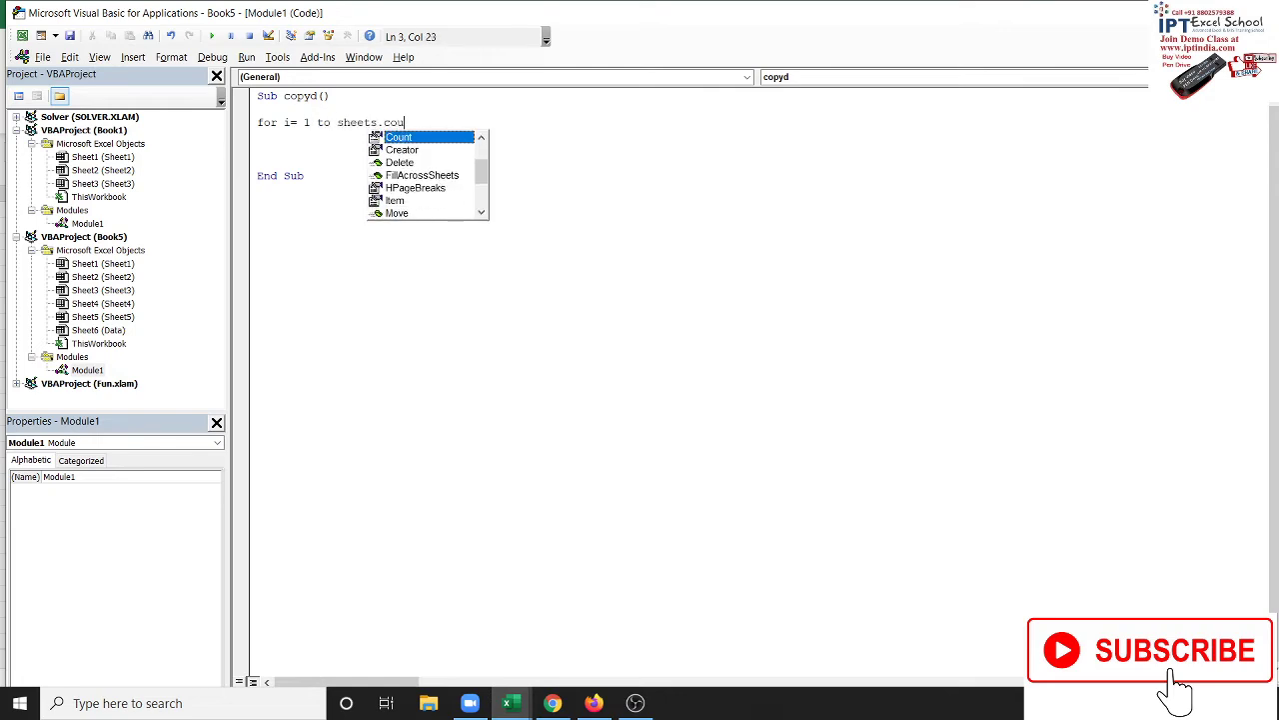
{"action": "type", "text": "nt-1"}
{"action": "key", "text": "Return"}
Close the loop with Next i and leave a blank line inside it
{"action": "key", "text": "alt+F11"}
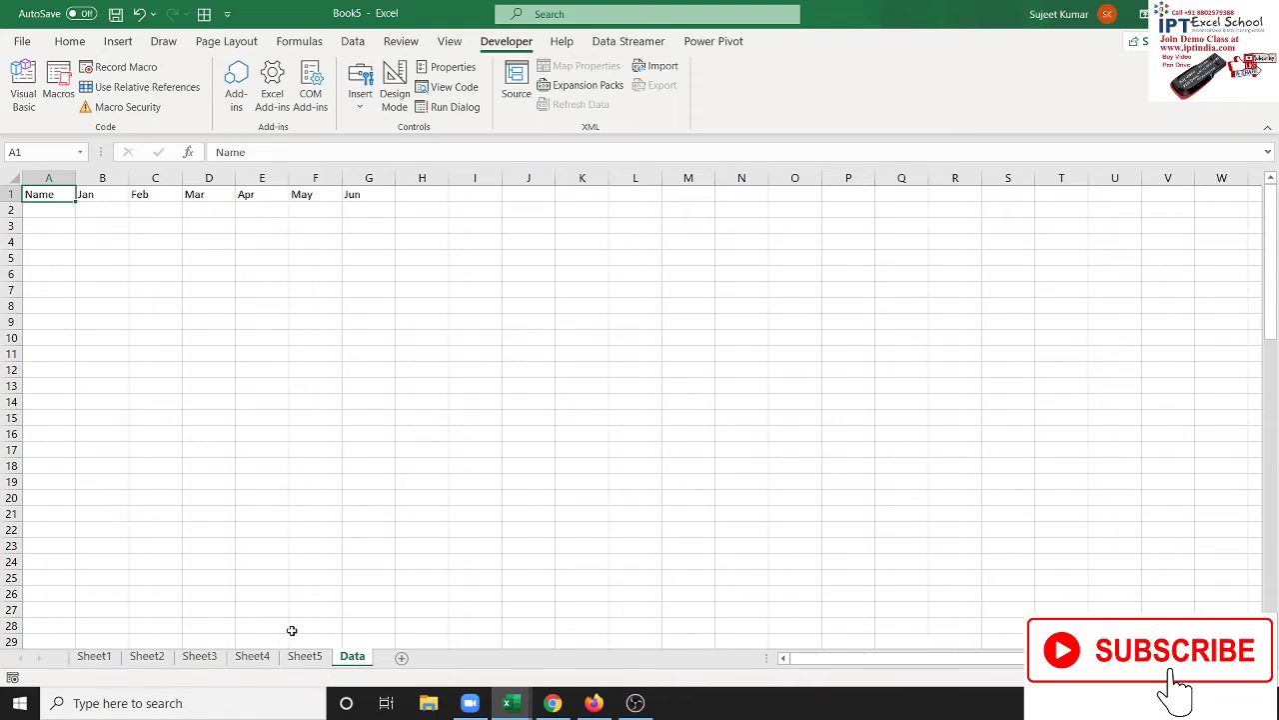
{"action": "key", "text": "alt+F11"}
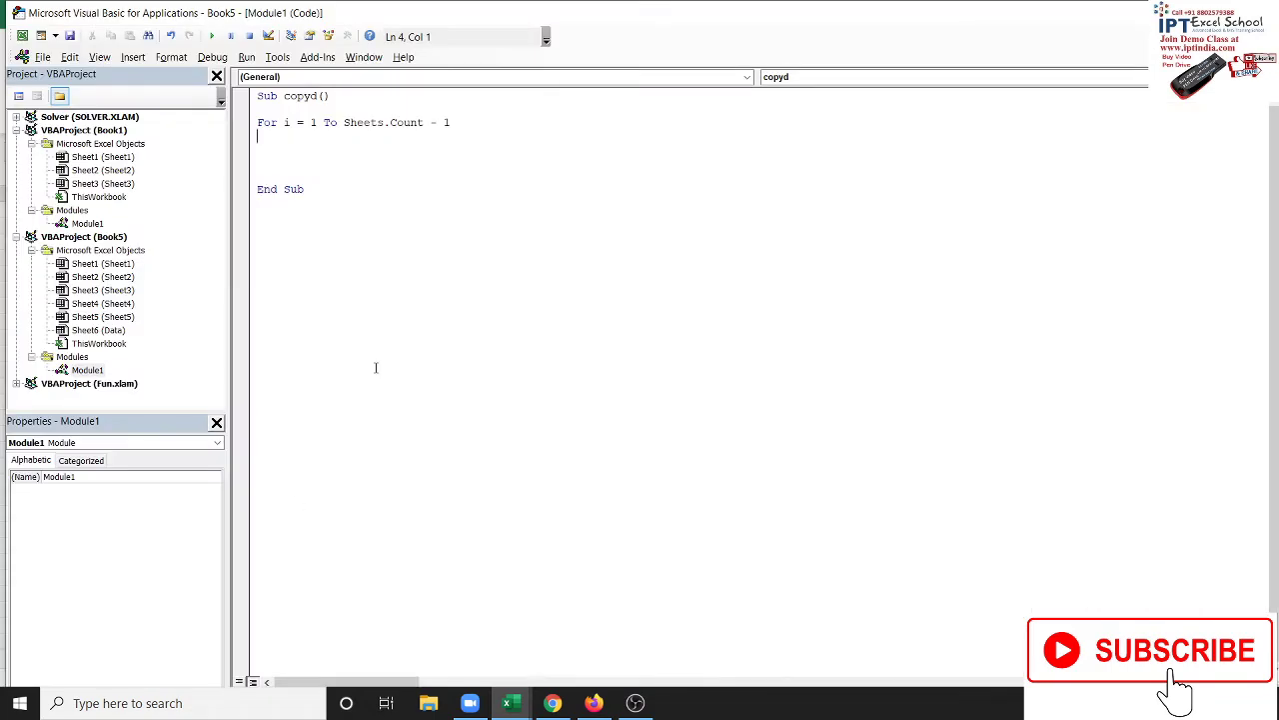
{"action": "key", "text": "Return"}
{"action": "key", "text": "Return"}
{"action": "type", "text": "next "}
{"action": "type", "text": "i"}
{"action": "key", "text": "Up"}
{"action": "key", "text": "Return"}
{"action": "key", "text": "Up"}
{"action": "key", "text": "Up"}
Add loop lines selecting Sheets(i), copying Range("A1").CurrentRegion, and selecting the Data sheet
{"action": "type", "text": "sheets"}
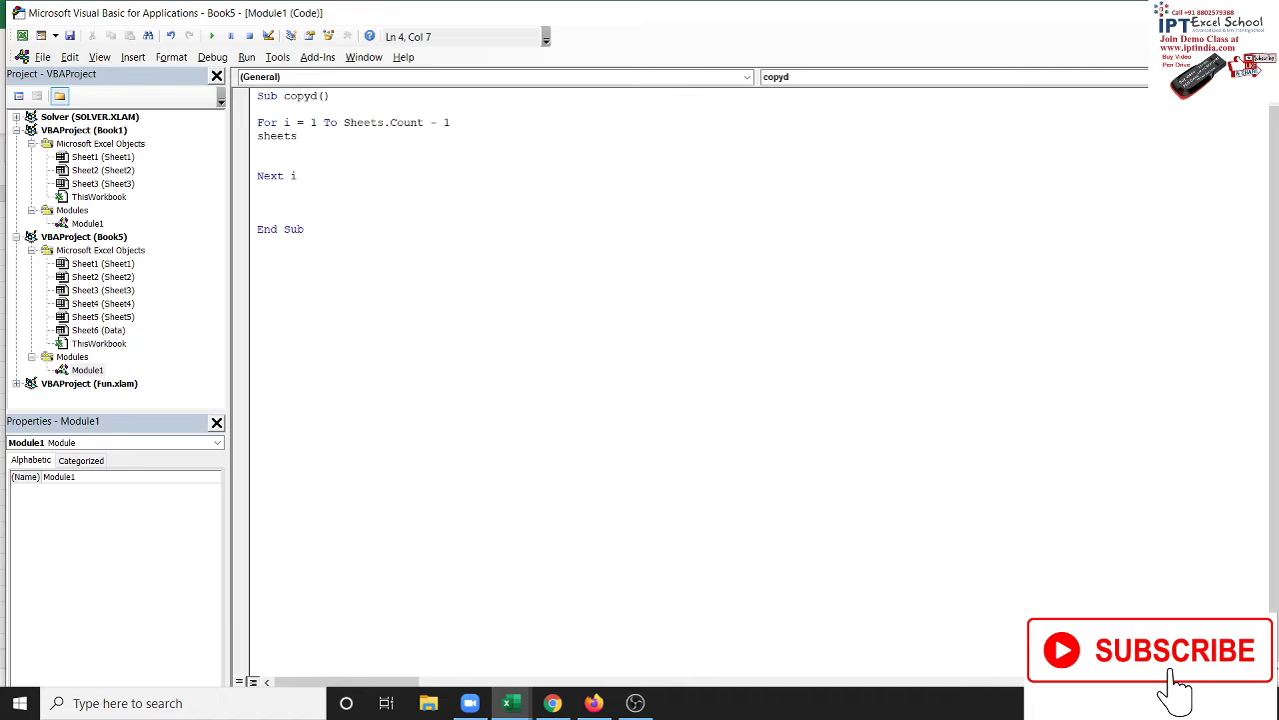
{"action": "type", "text": "(i)"}
{"action": "type", "text": ".se"}
{"action": "type", "text": "lect"}
{"action": "key", "text": "Return"}
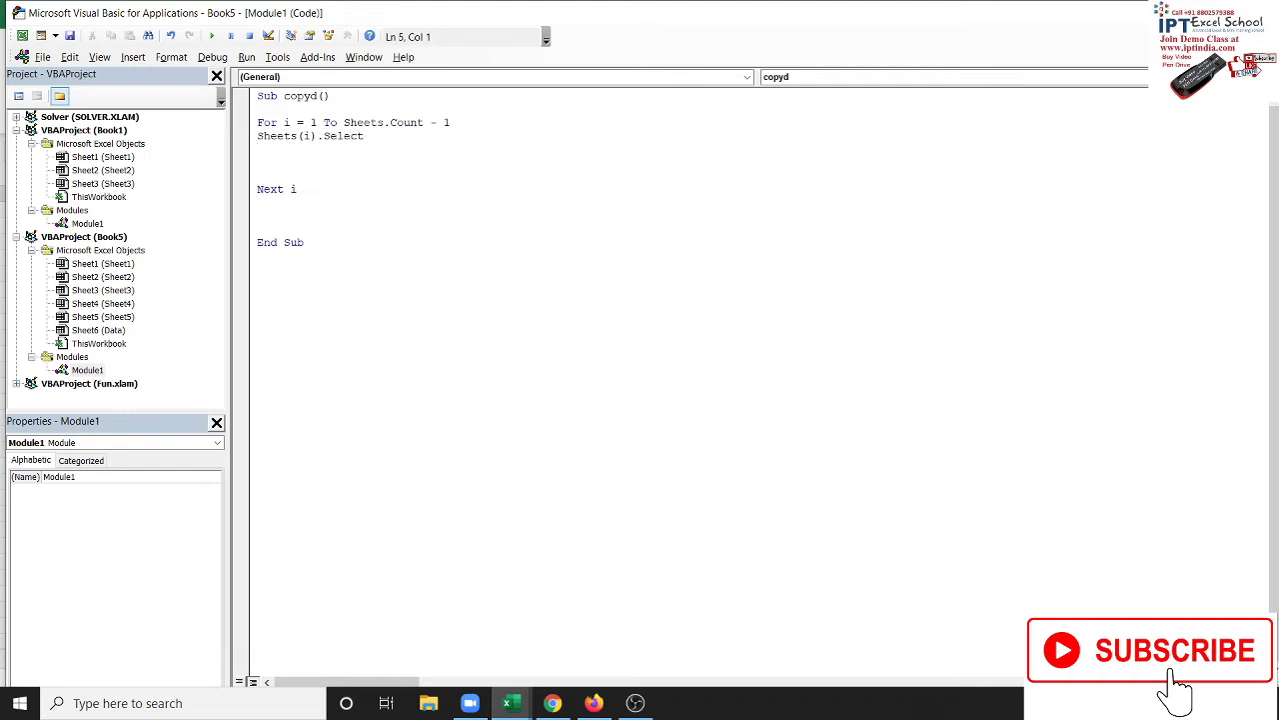
{"action": "type", "text": "range("}
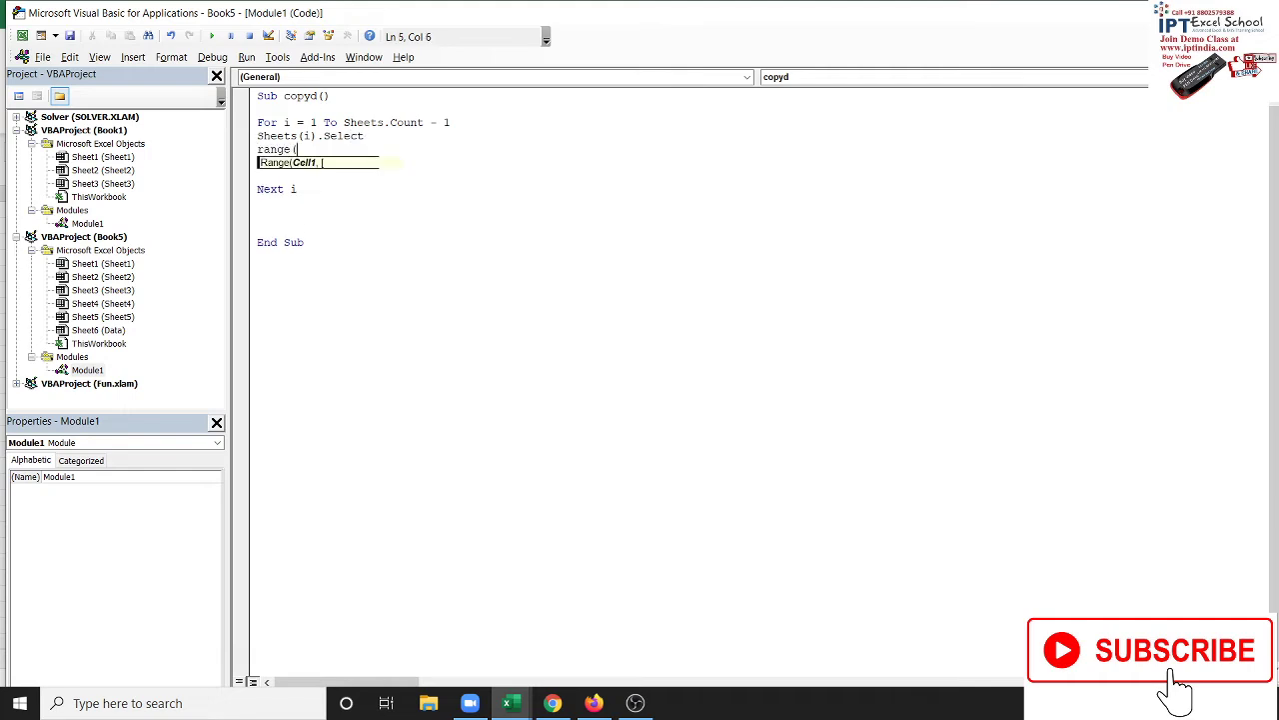
{"action": "type", "text": "\"A1\""}
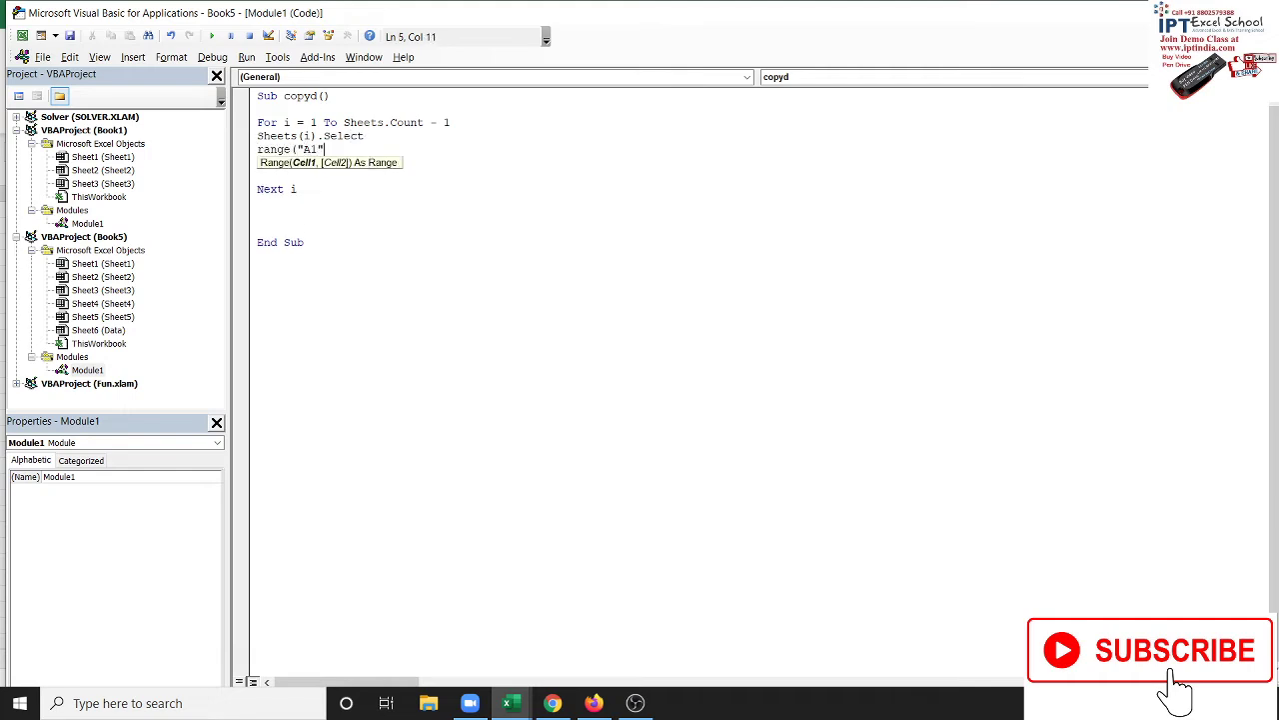
{"action": "type", "text": ").cu"}
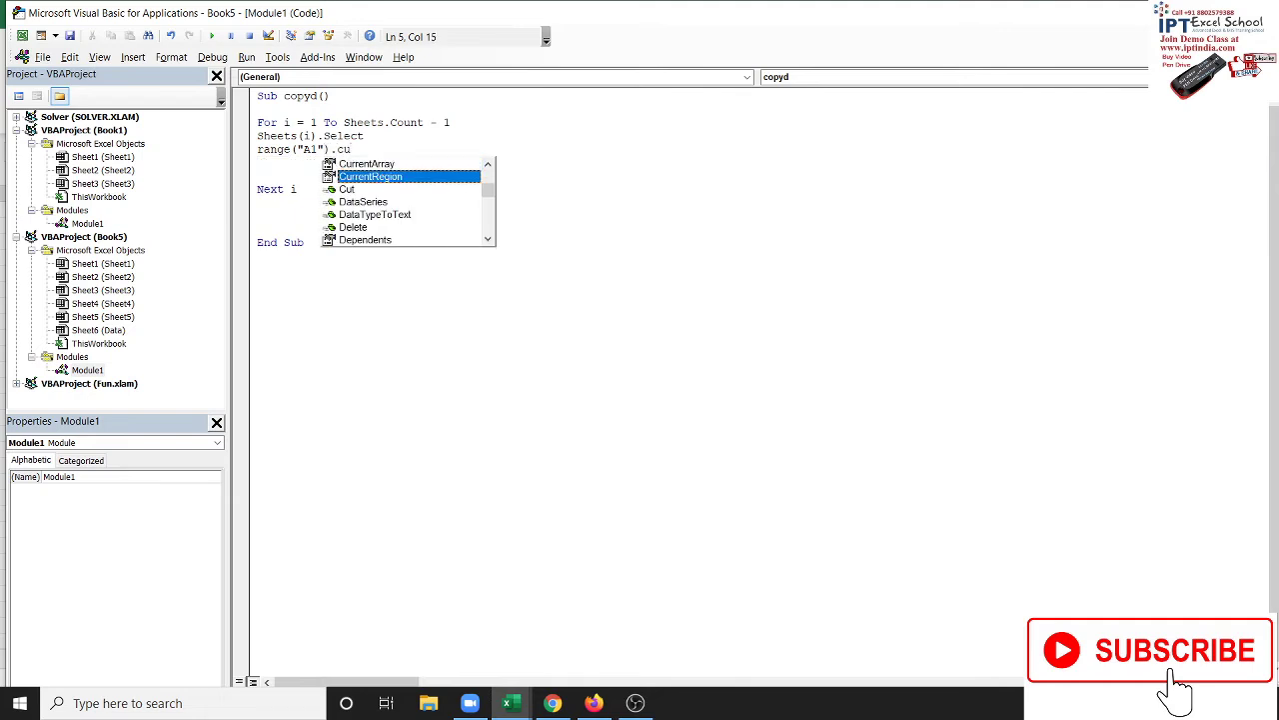
{"action": "key", "text": "Tab"}
{"action": "type", "text": ".co"}
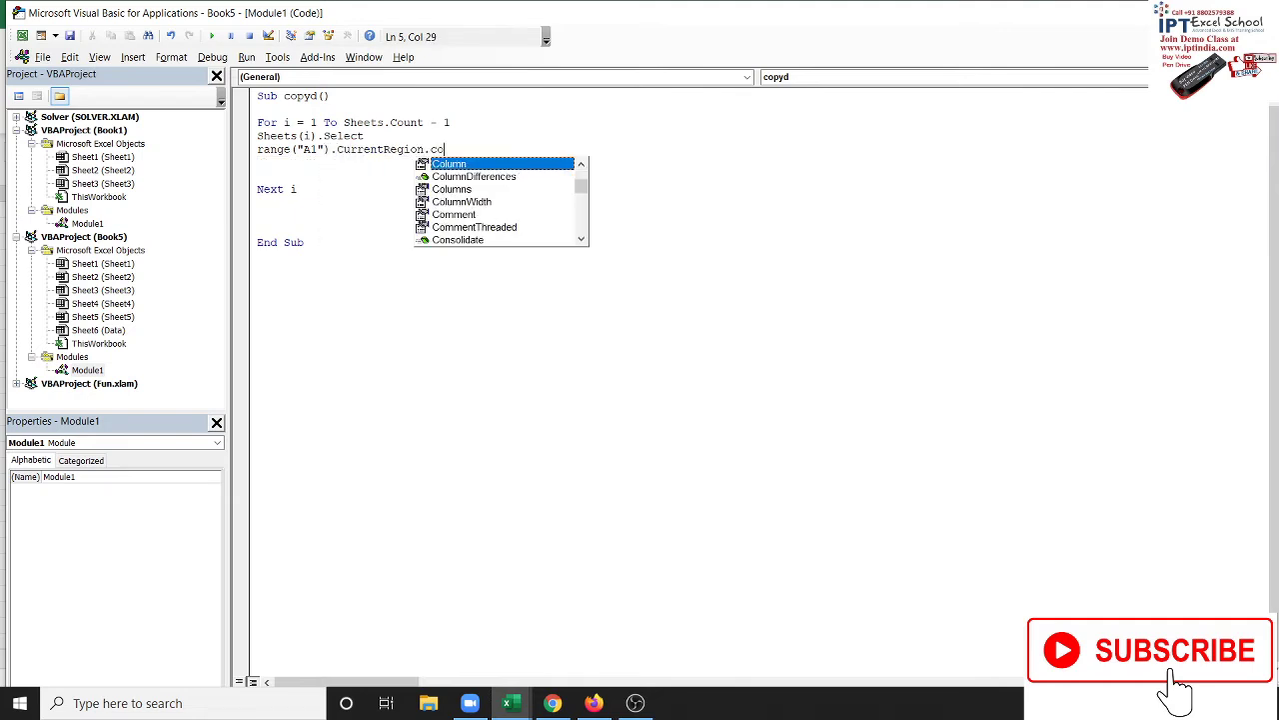
{"action": "type", "text": "py"}
{"action": "key", "text": "Return"}
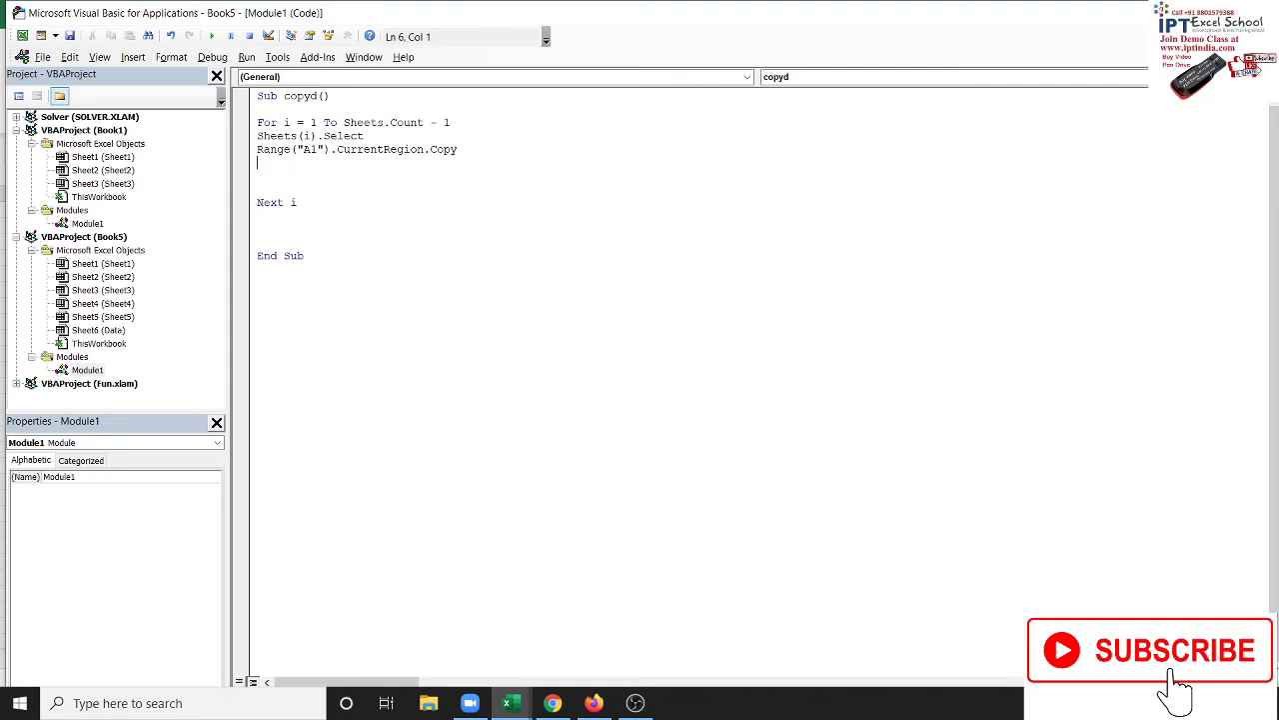
{"action": "type", "text": "sheets("}
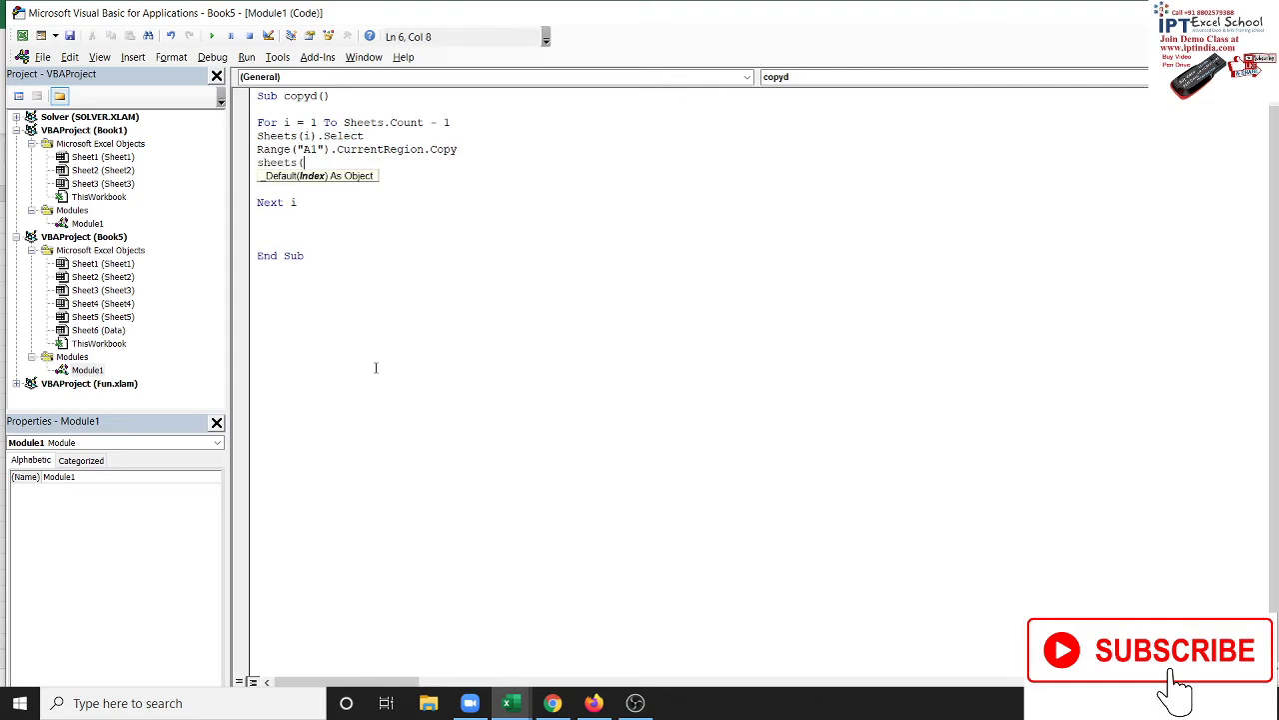
{"action": "type", "text": "\"Data\""}
{"action": "type", "text": ").sele"}
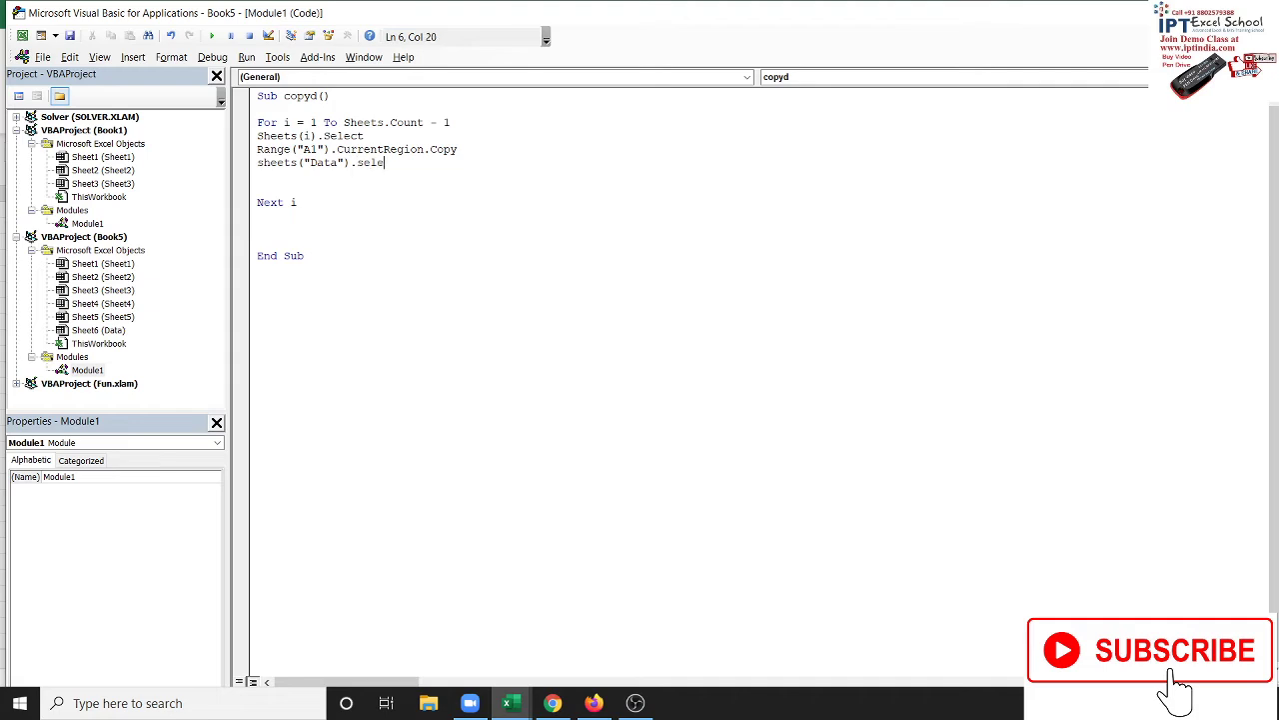
{"action": "type", "text": "ct"}
{"action": "key", "text": "Return"}
{"action": "type", "text": "ran"}
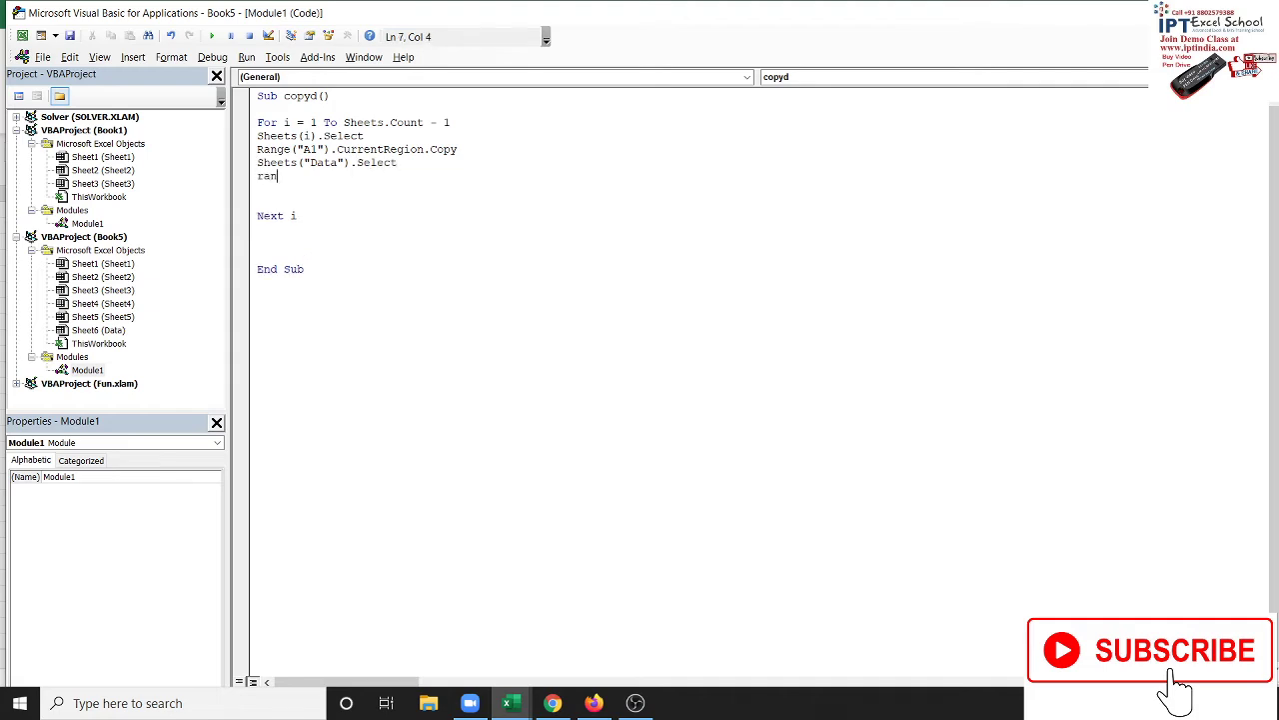
{"action": "type", "text": "ge(\"A"}
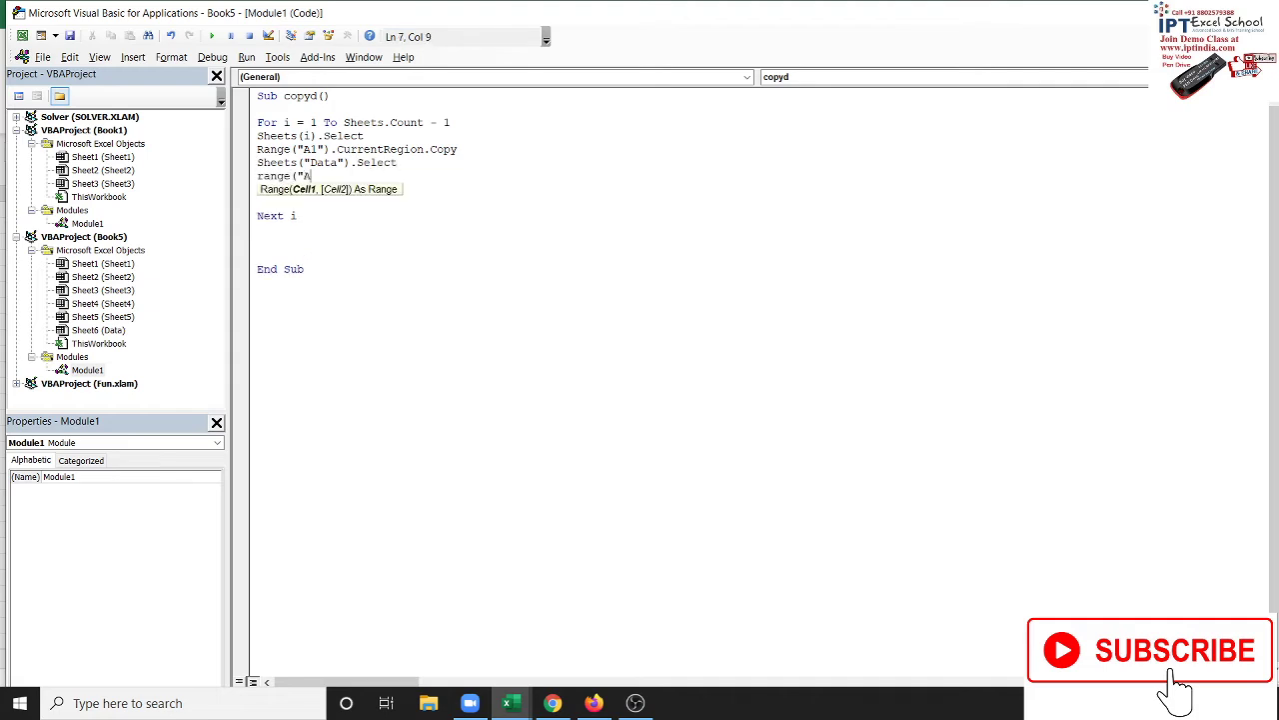
{"action": "type", "text": "65000\""}
{"action": "type", "text": ").end"}
Complete line 7 as Range("A65000").End(xlUp).Offset(1,0).PasteSpecial
{"action": "key", "text": "Tab"}
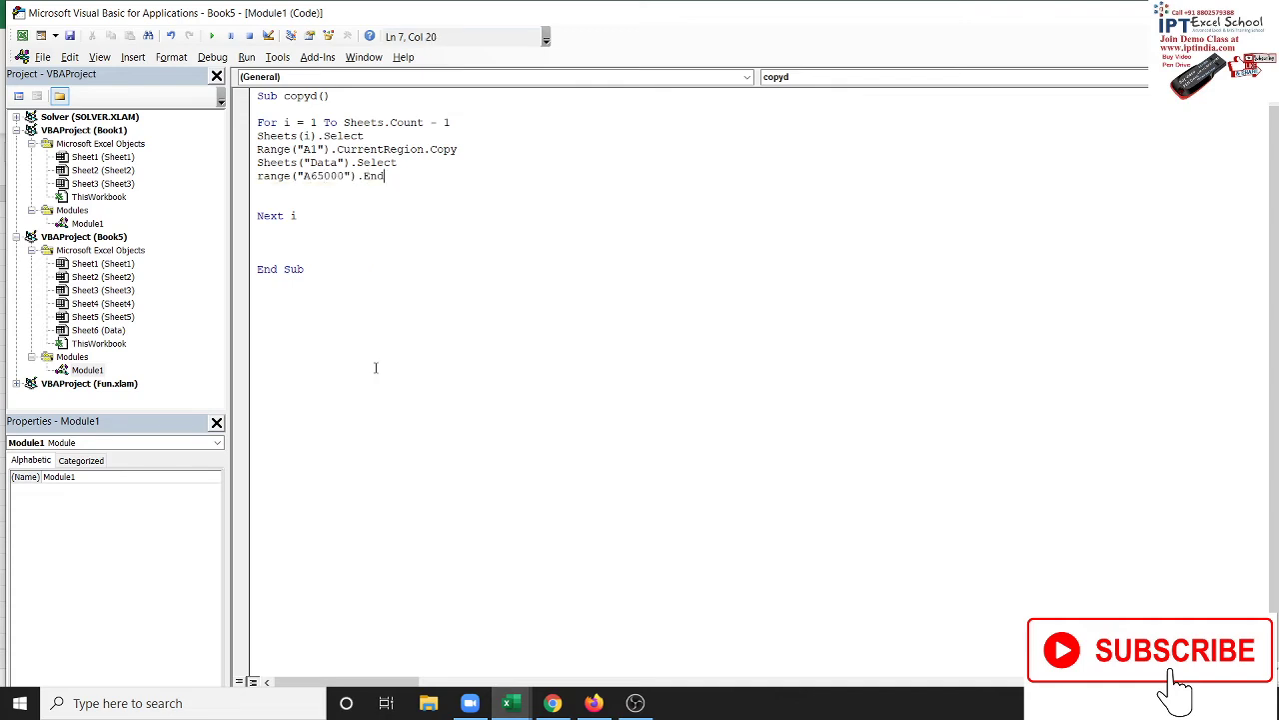
{"action": "type", "text": "*"}
{"action": "key", "text": "BackSpace"}
{"action": "type", "text": "(xlDow"}
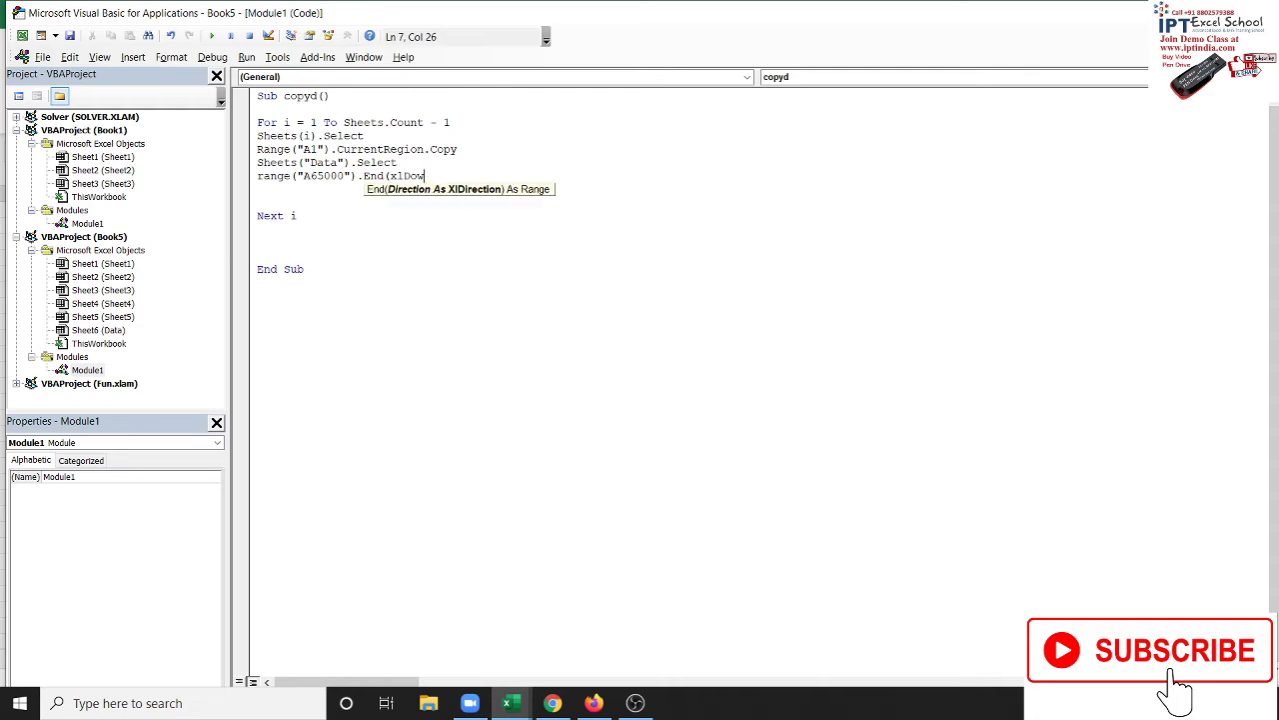
{"action": "key", "text": "BackSpace"}
{"action": "key", "text": "BackSpace"}
{"action": "key", "text": "BackSpace"}
{"action": "key", "text": "BackSpace"}
{"action": "key", "text": "BackSpace"}
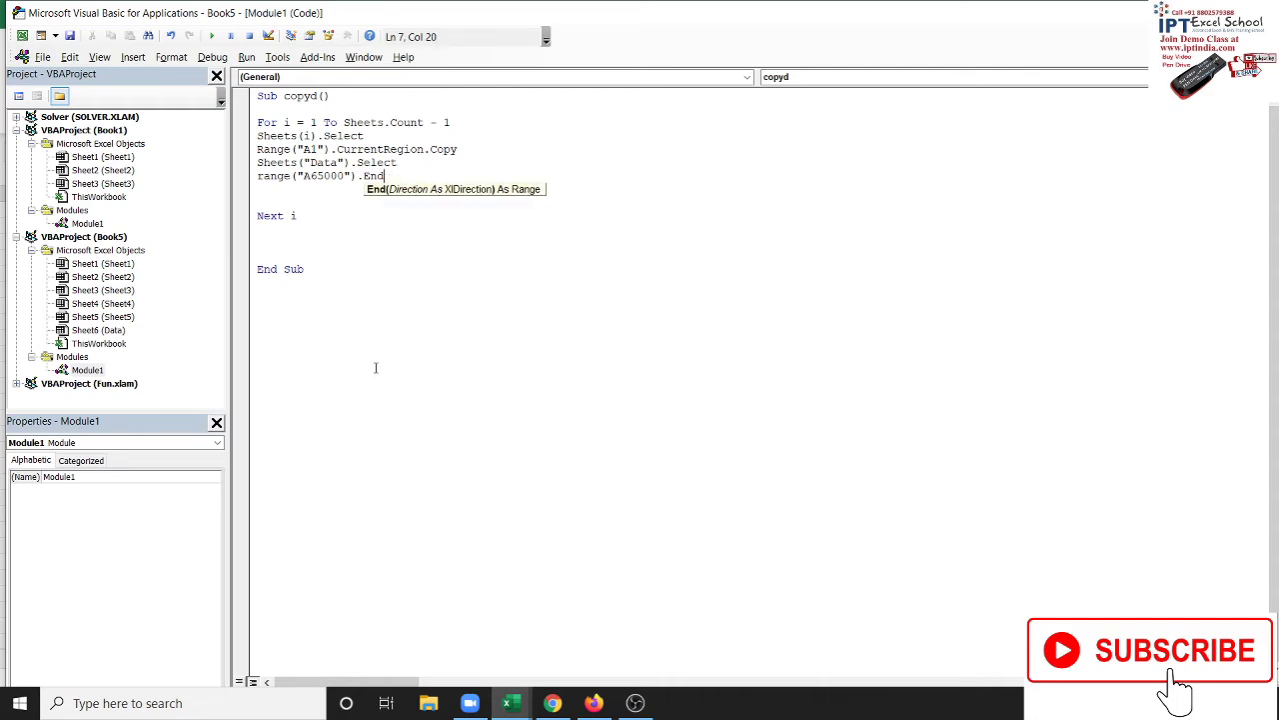
{"action": "type", "text": "("}
{"action": "key", "text": "Down"}
{"action": "key", "text": "Down"}
{"action": "key", "text": "Down"}
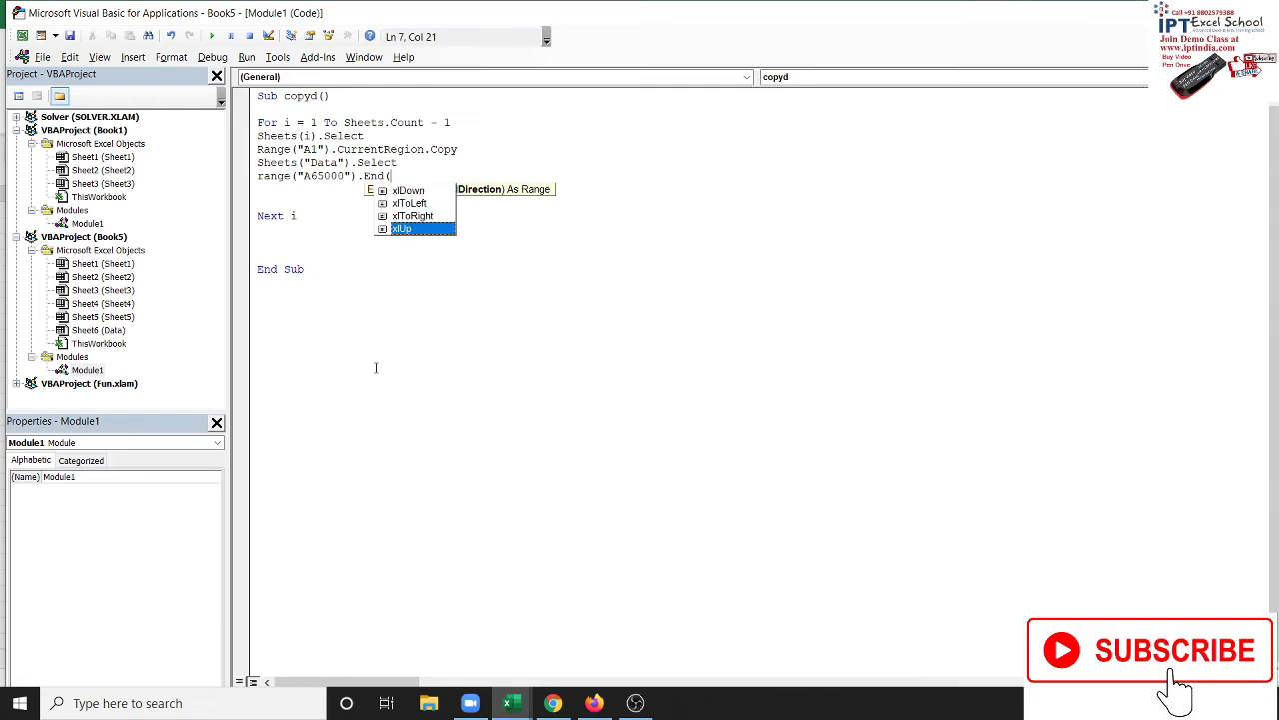
{"action": "key", "text": "Tab"}
{"action": "type", "text": ").off"}
{"action": "key", "text": "Tab"}
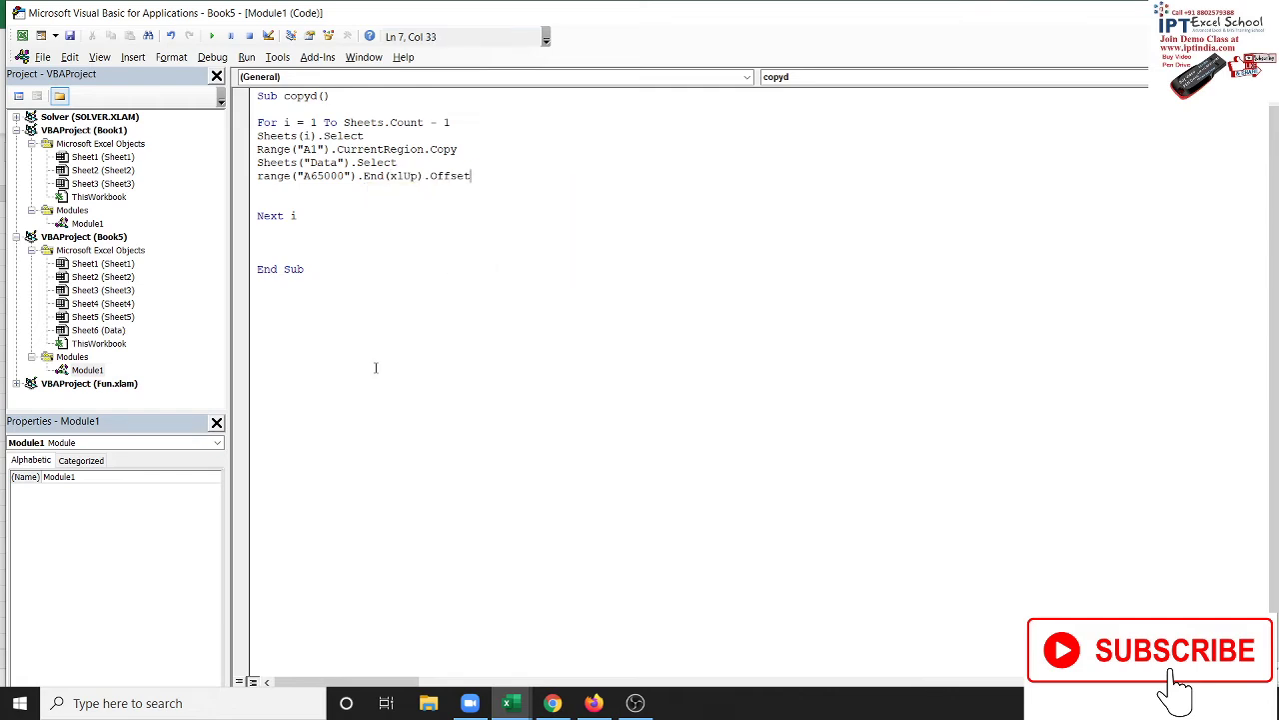
{"action": "type", "text": "(1"}
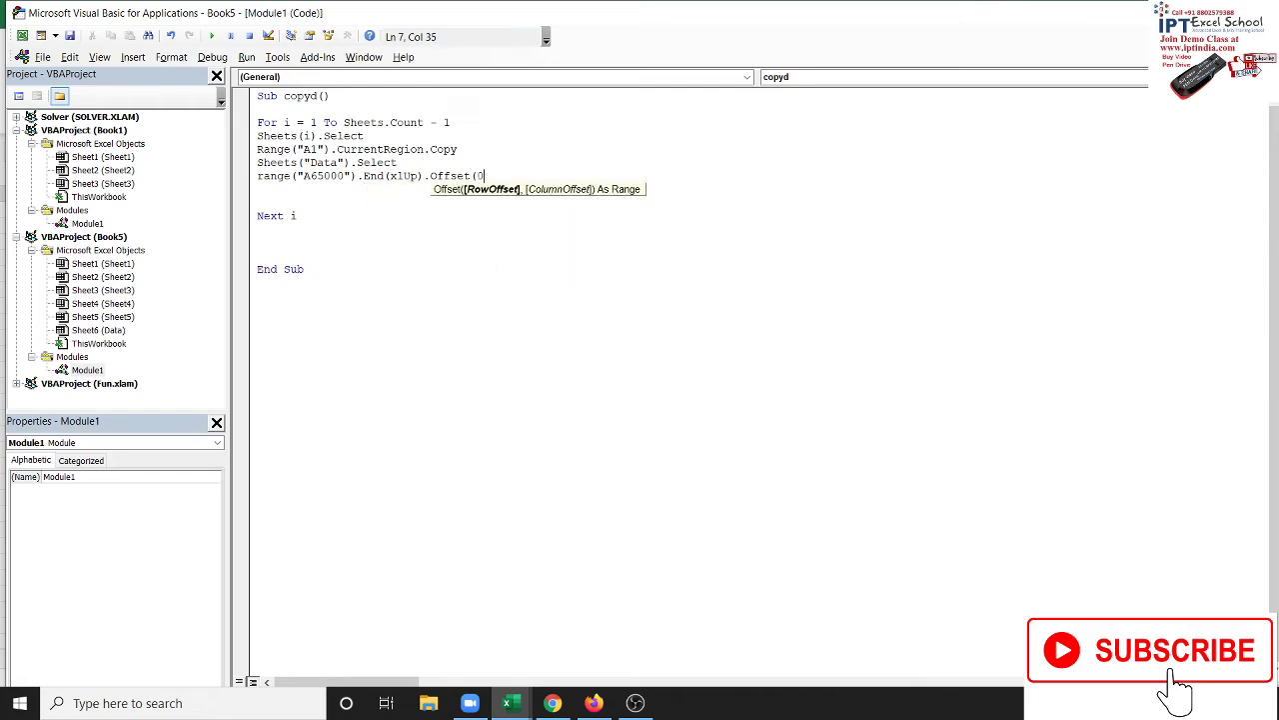
{"action": "type", "text": ",0"}
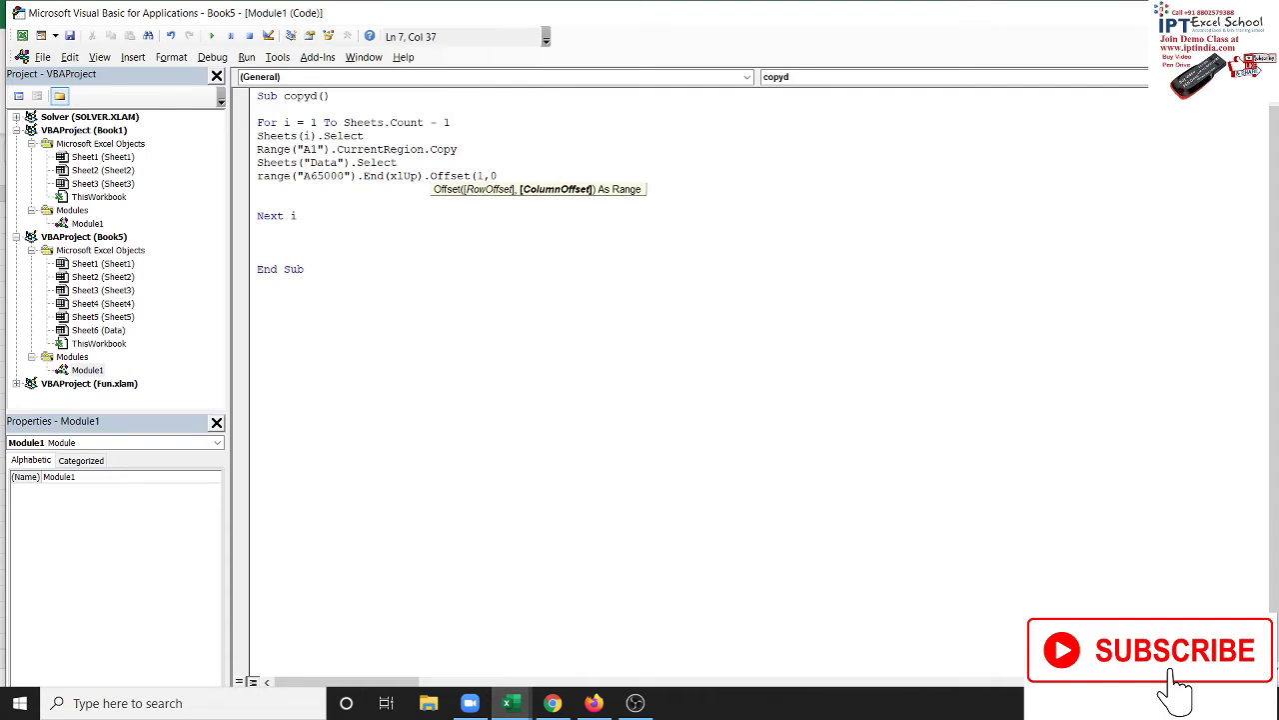
{"action": "type", "text": ").PasteSp"}
{"action": "key", "text": "Down"}
{"action": "key", "text": "Down"}
{"action": "key", "text": "Down"}
{"action": "key", "text": "Tab"}
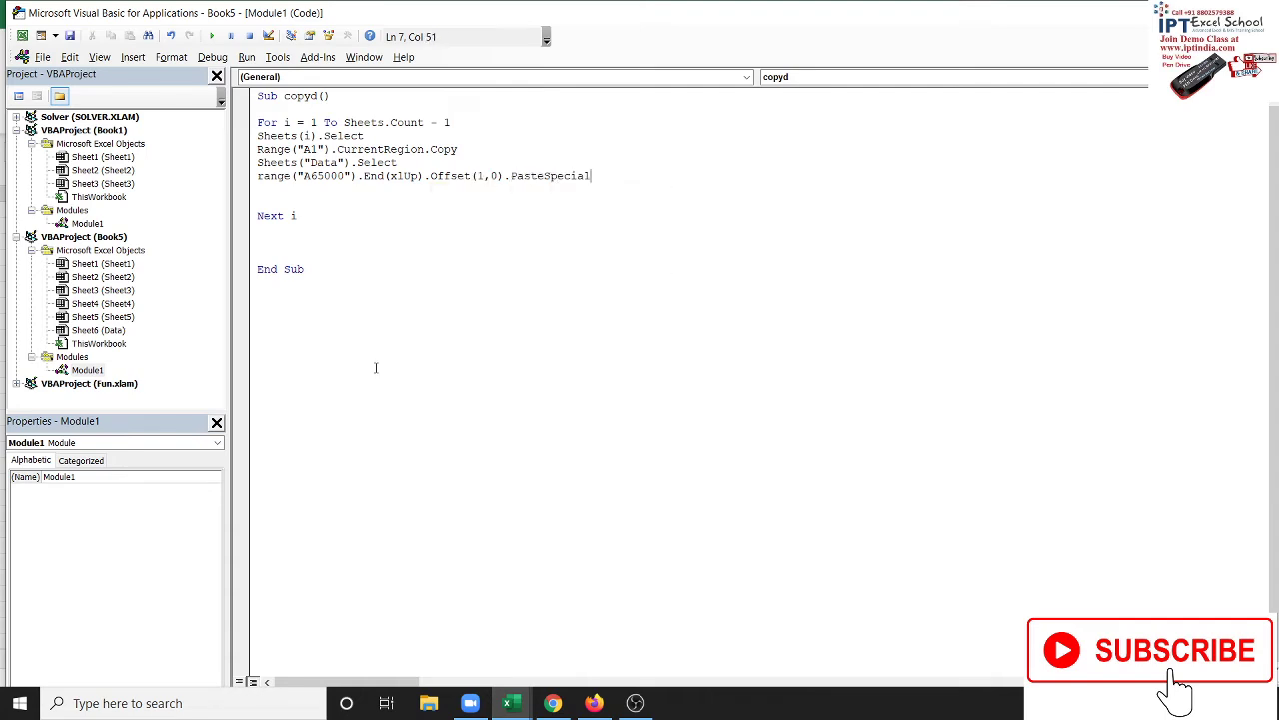
{"action": "key", "text": "Return"}
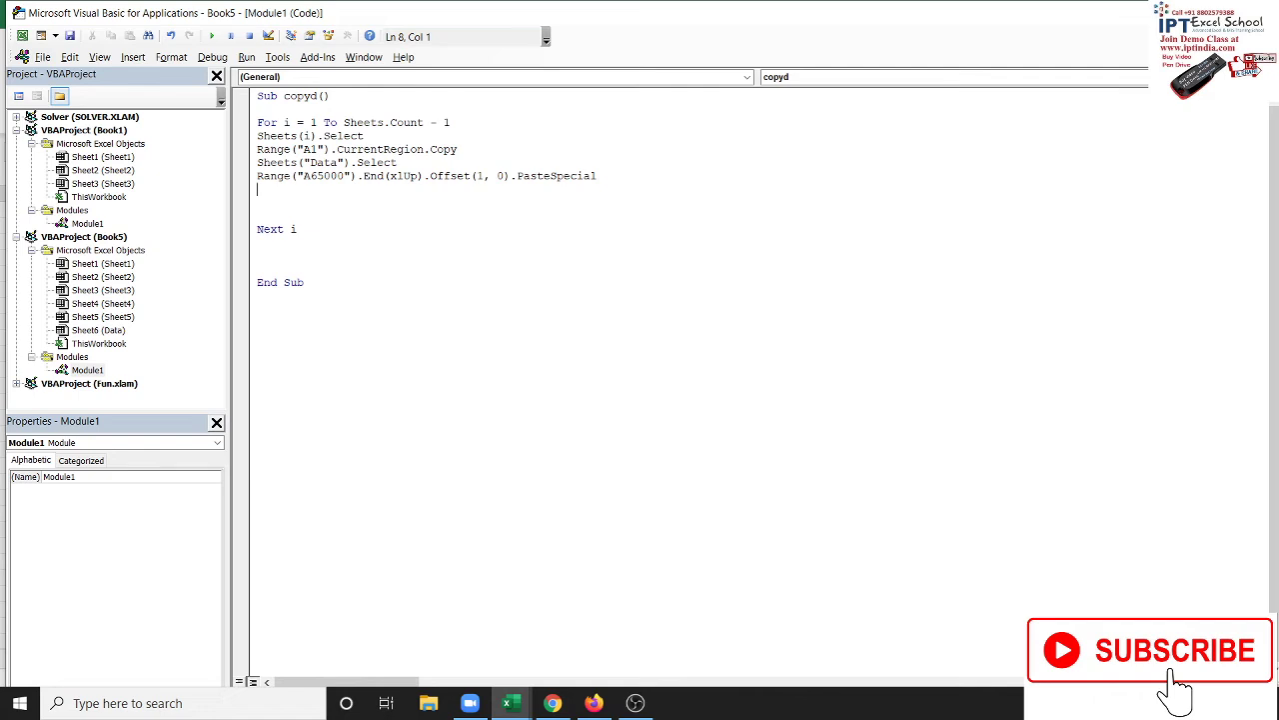
Add ActiveCell.EntireRow.Delete and remove the blank lines before Next i
{"action": "type", "text": "acti"}
{"action": "type", "text": "vecell"}
{"action": "type", "text": ".en"}
{"action": "key", "text": "Down"}
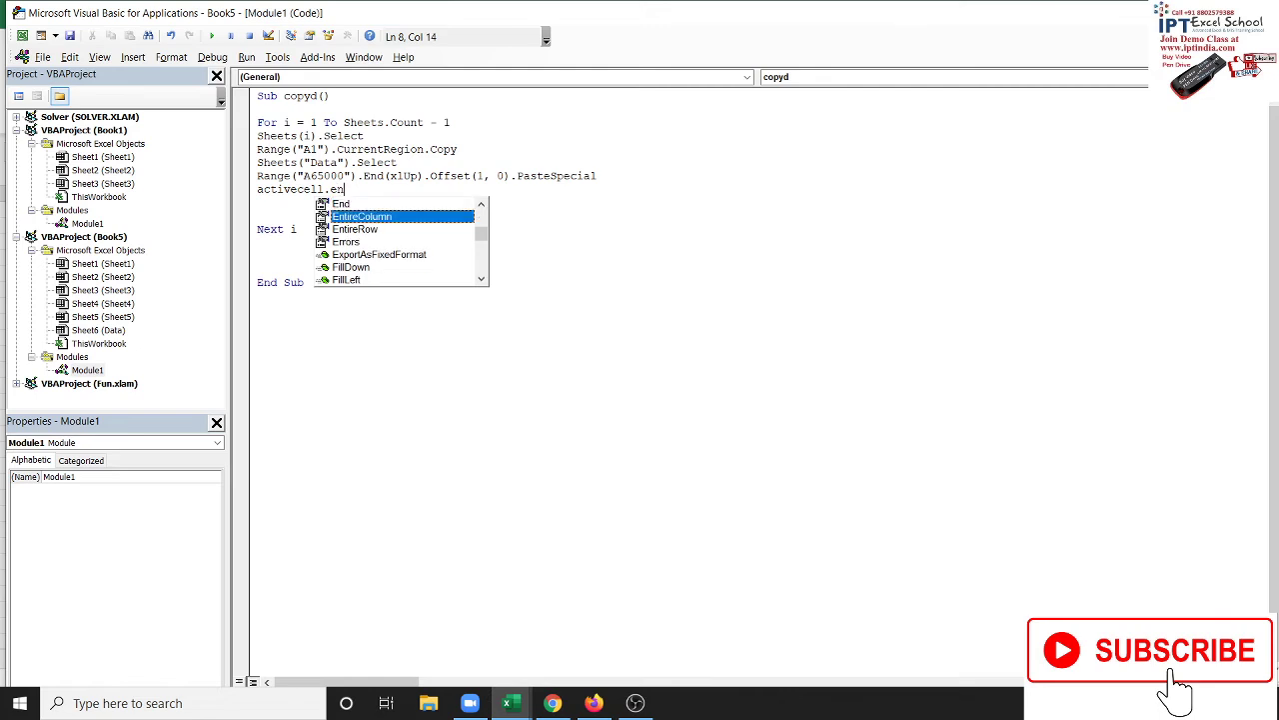
{"action": "key", "text": "Down"}
{"action": "key", "text": "Tab"}
{"action": "type", "text": "."}
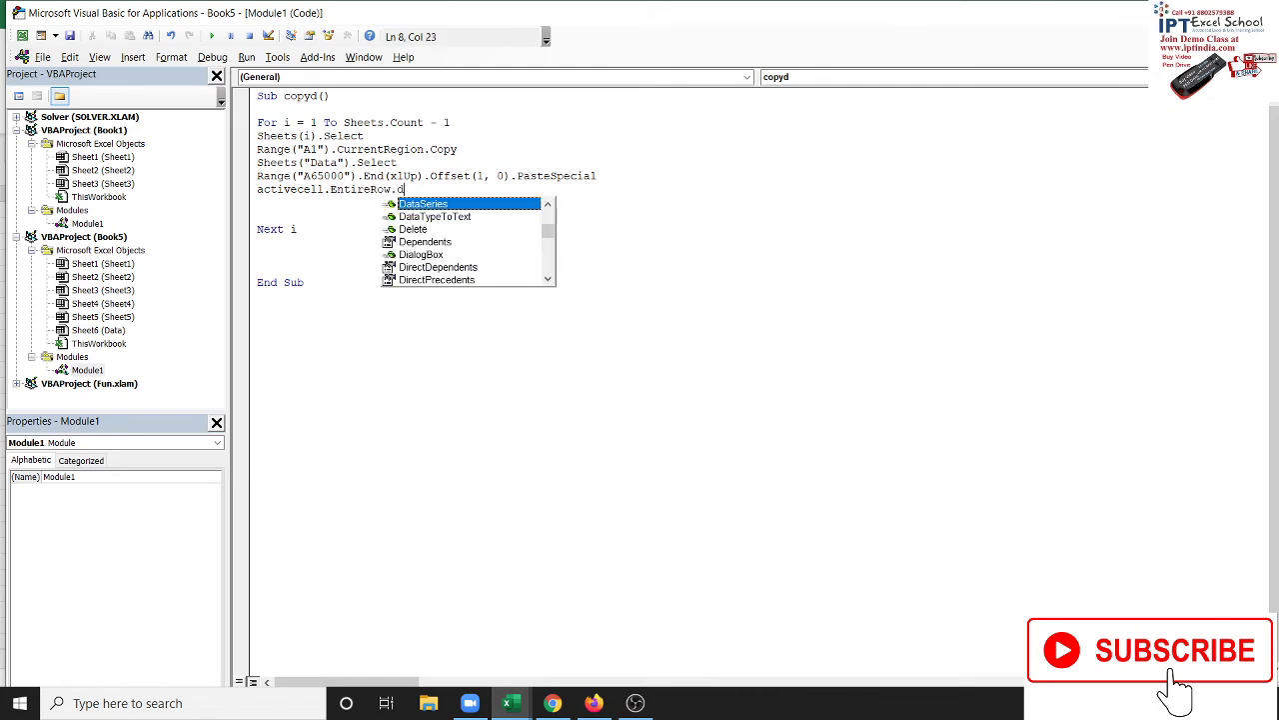
{"action": "type", "text": "de"}
{"action": "key", "text": "Up"}
{"action": "key", "text": "Tab"}
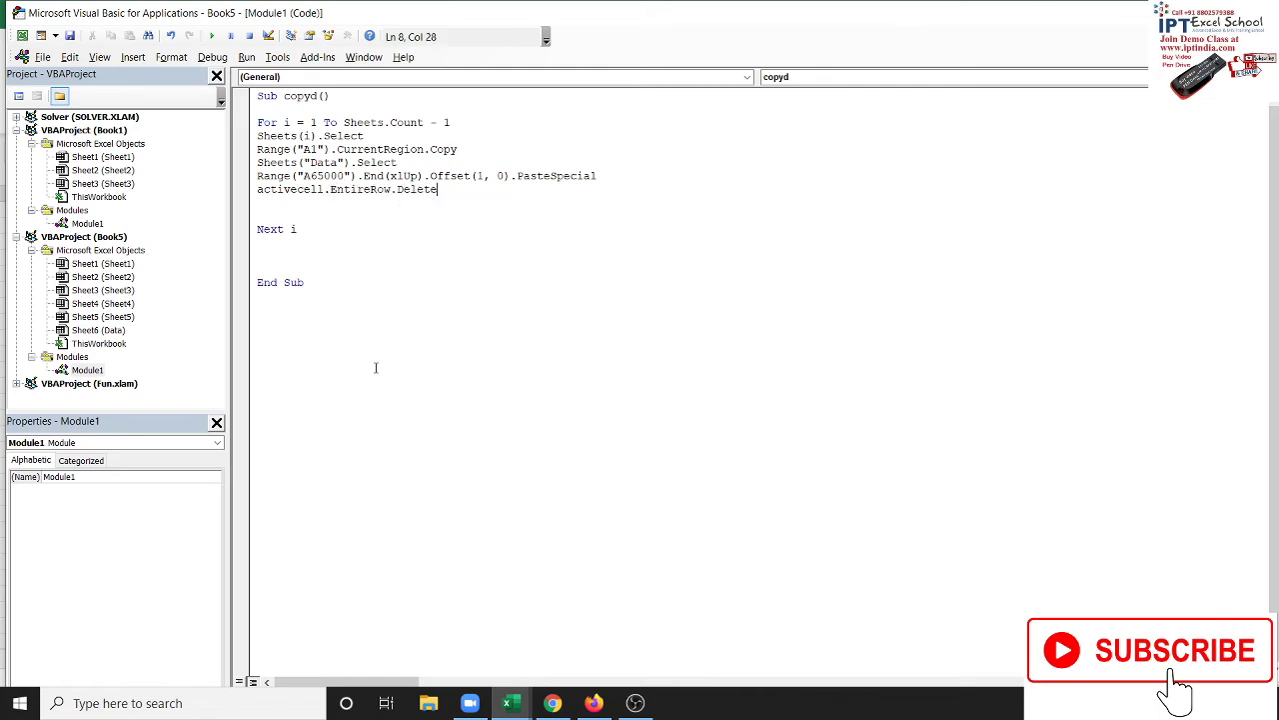
{"action": "key", "text": "Return"}
{"action": "key", "text": "Delete"}
{"action": "key", "text": "Delete"}
{"action": "key", "text": "Delete"}
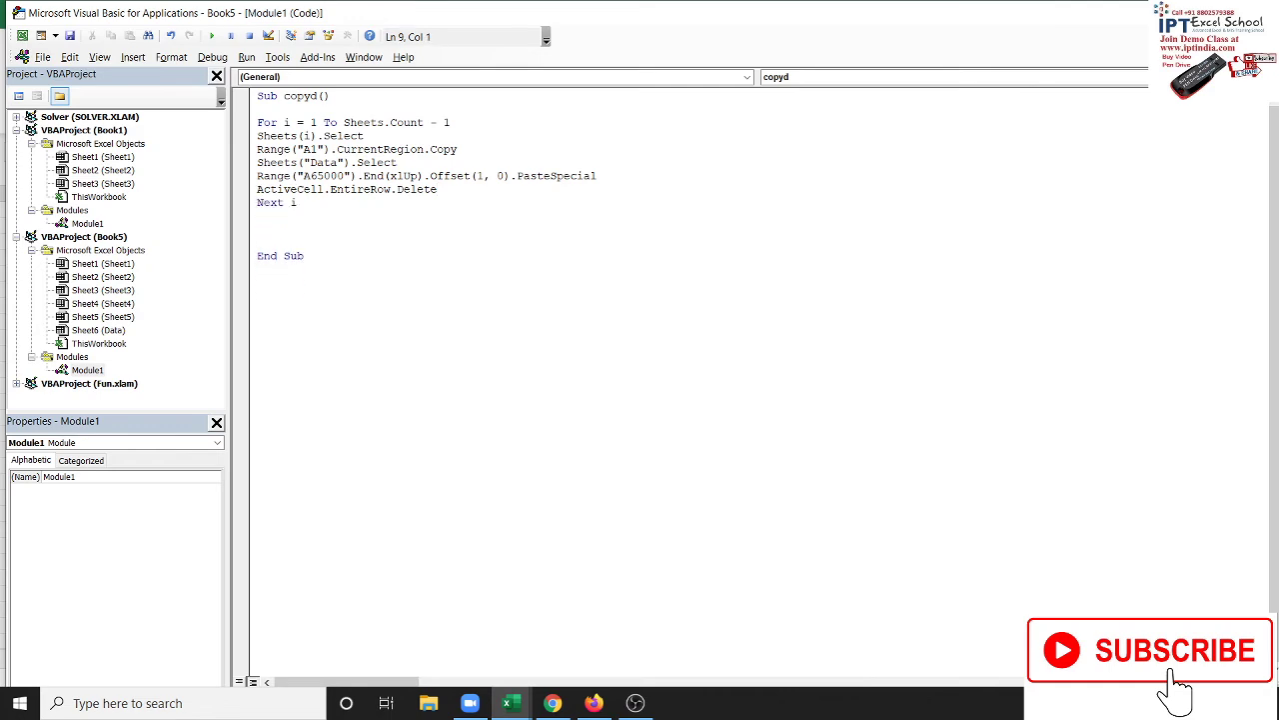
{"action": "key", "text": "alt+F11"}
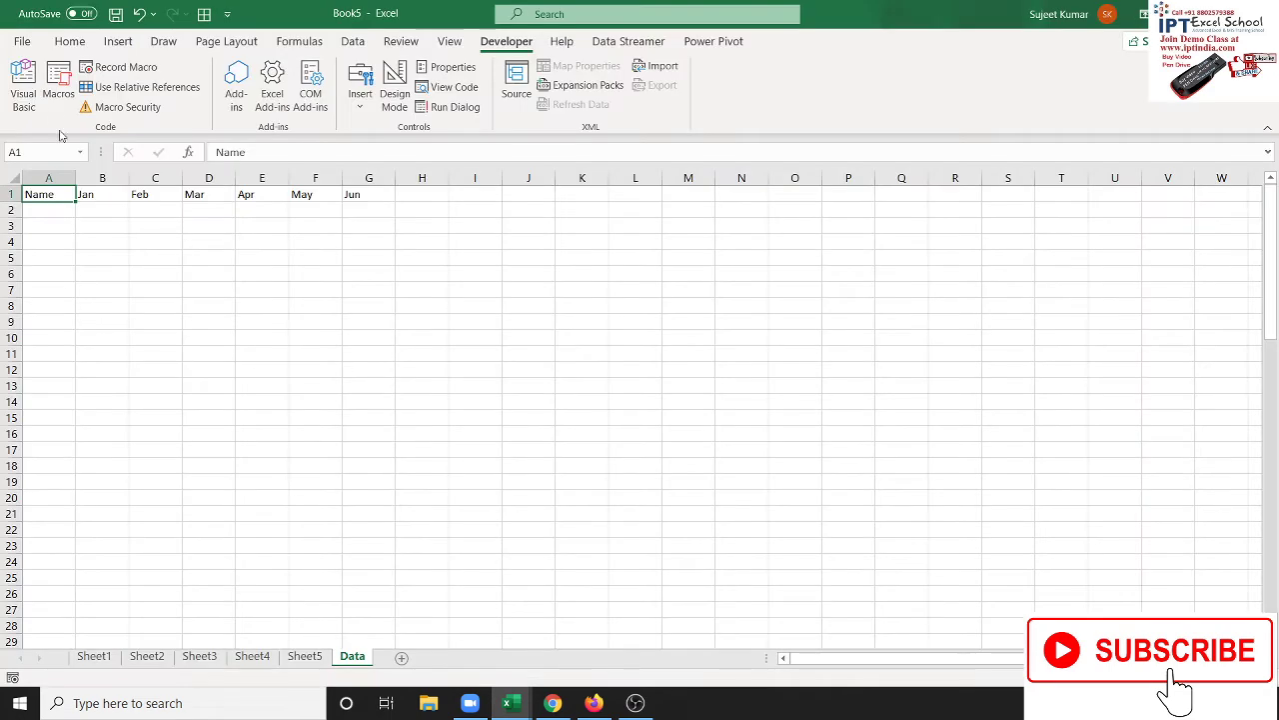
Run the copyd macro and check that the Data sheet fills with stacked rows through row 81
{"action": "left_click", "coordinate": [50, 113]}
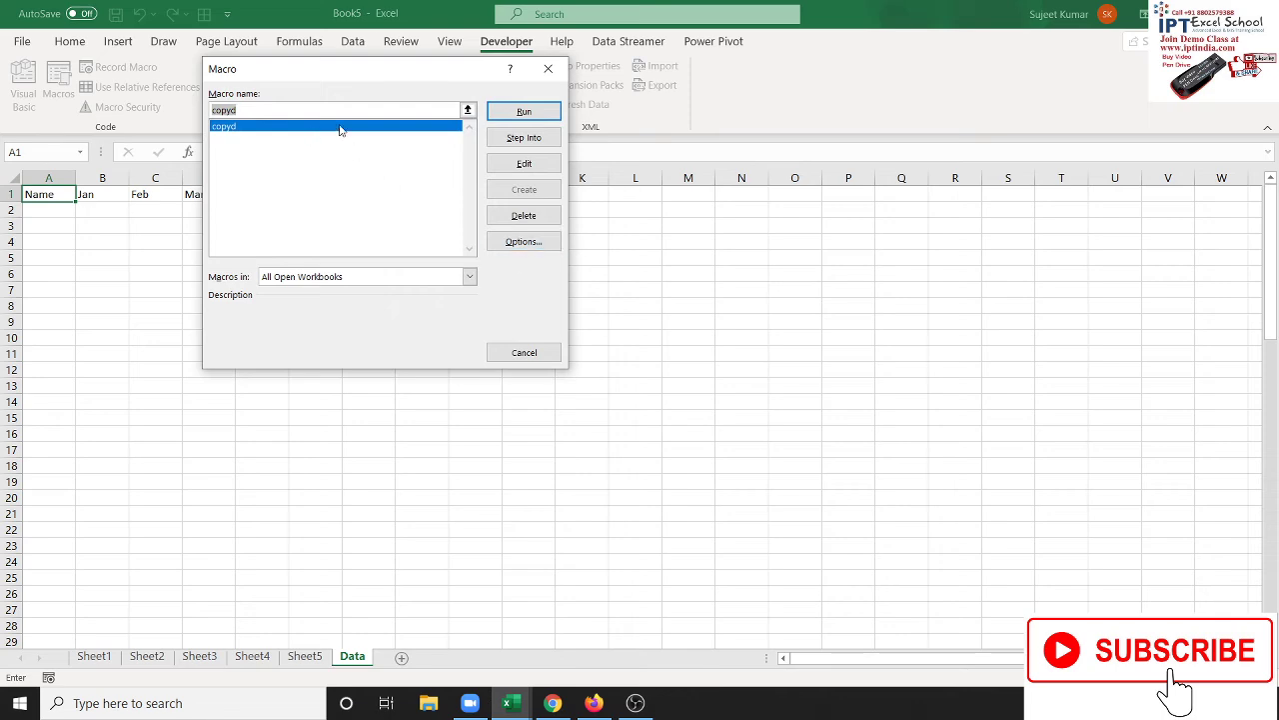
{"action": "left_click", "coordinate": [524, 112]}
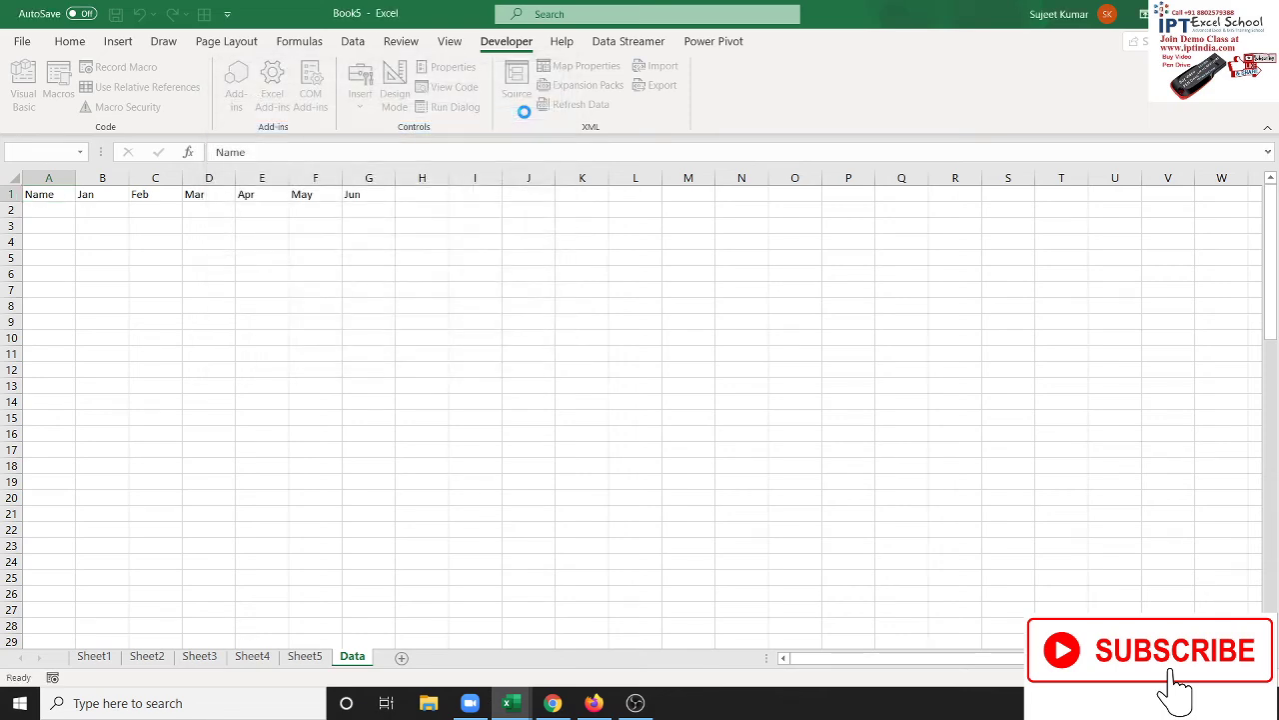
{"action": "scroll", "coordinate": [400, 370], "scroll_direction": "up", "scroll_amount": 9}
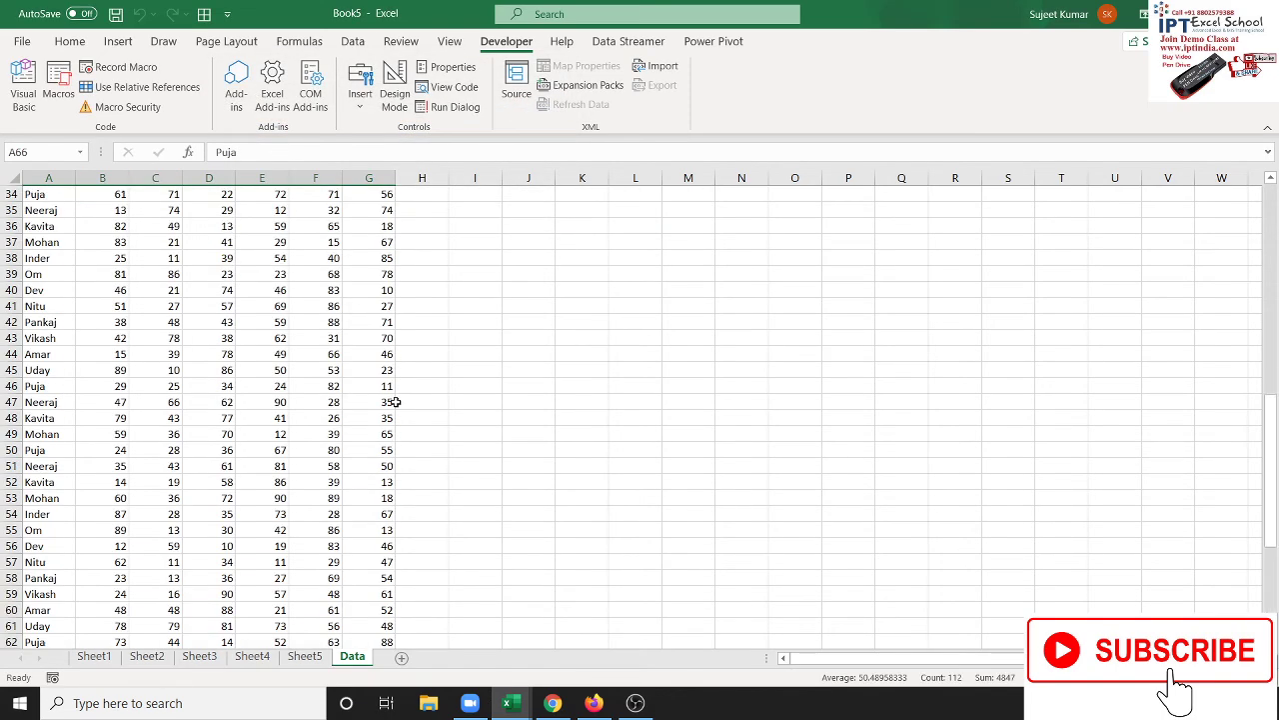
{"action": "scroll", "coordinate": [393, 401], "scroll_direction": "up", "scroll_amount": 4}
{"action": "scroll", "coordinate": [393, 401], "scroll_direction": "up", "scroll_amount": 5}
{"action": "scroll", "coordinate": [393, 400], "scroll_direction": "down", "scroll_amount": 6}
{"action": "scroll", "coordinate": [394, 401], "scroll_direction": "down", "scroll_amount": 10}
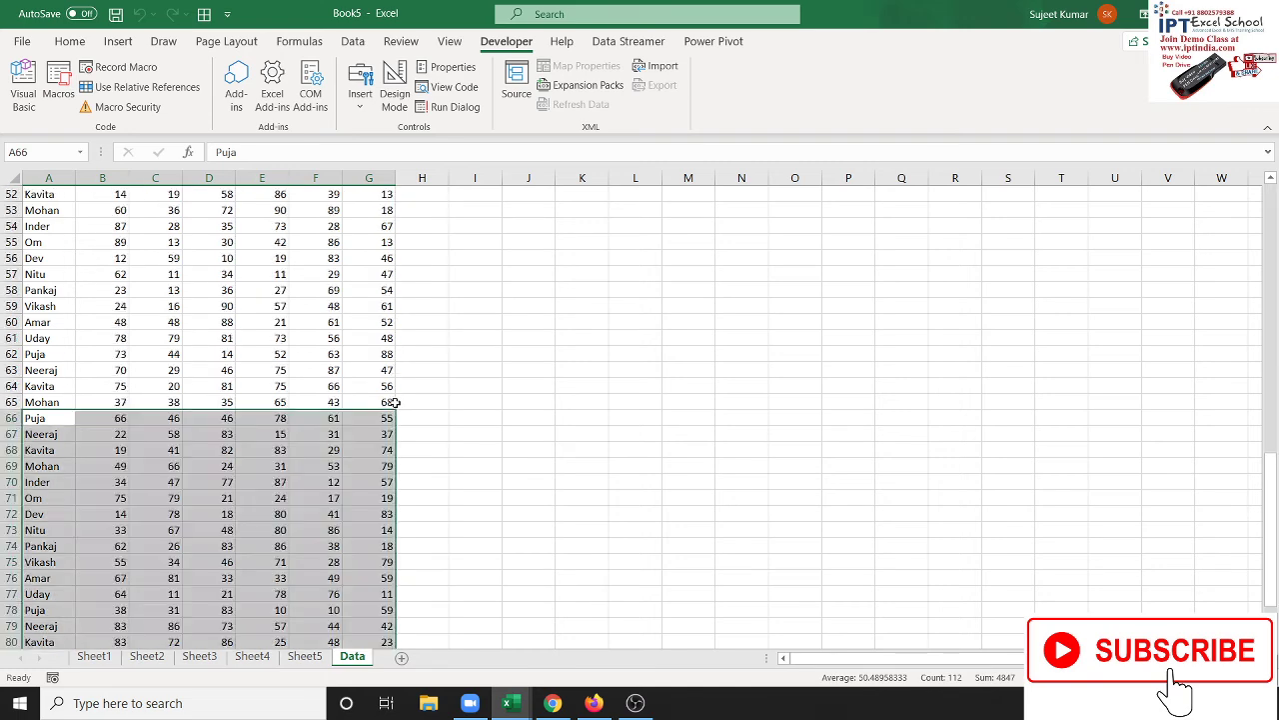
{"action": "scroll", "coordinate": [394, 401], "scroll_direction": "down", "scroll_amount": 7}
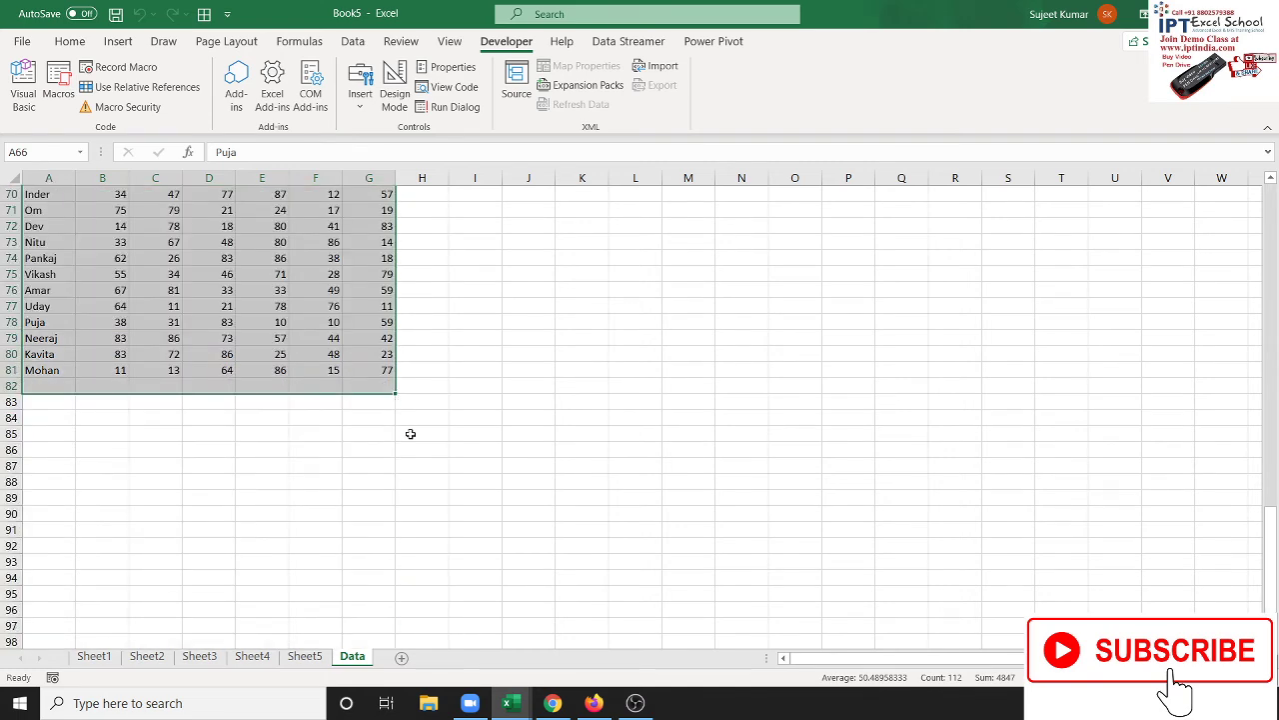
{"action": "left_click", "coordinate": [55, 42]}
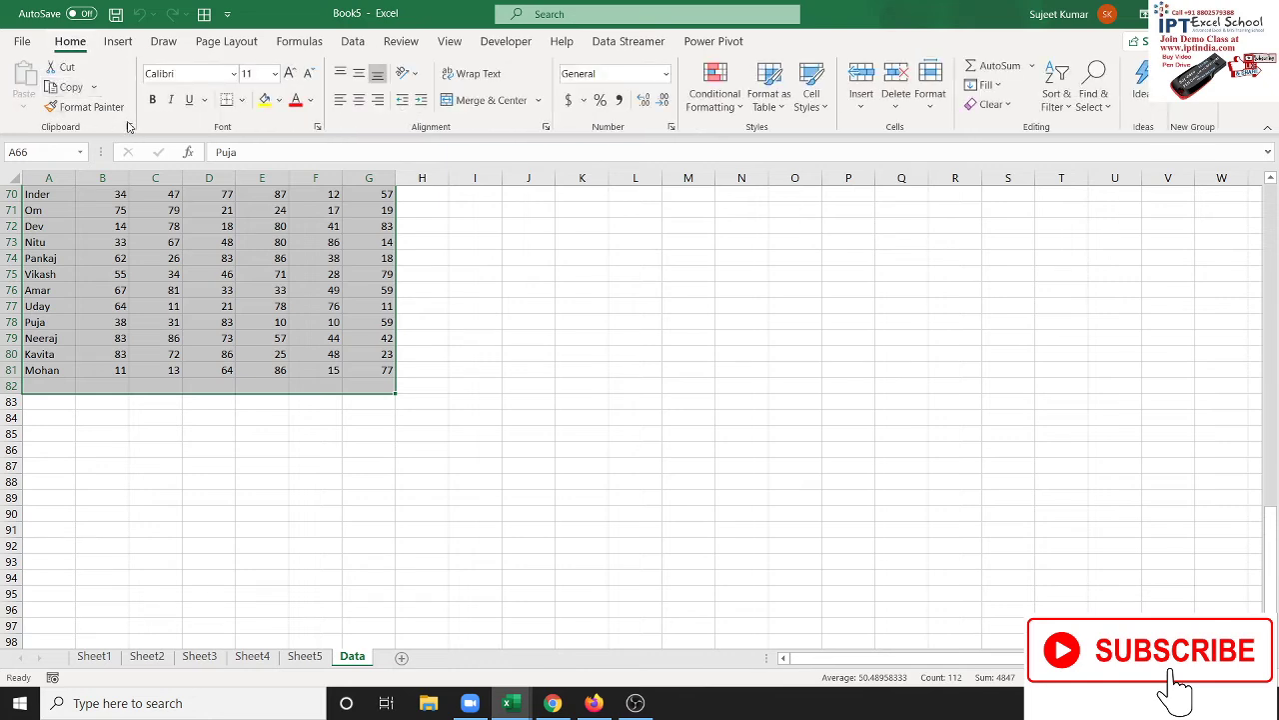
{"action": "left_click", "coordinate": [147, 356]}
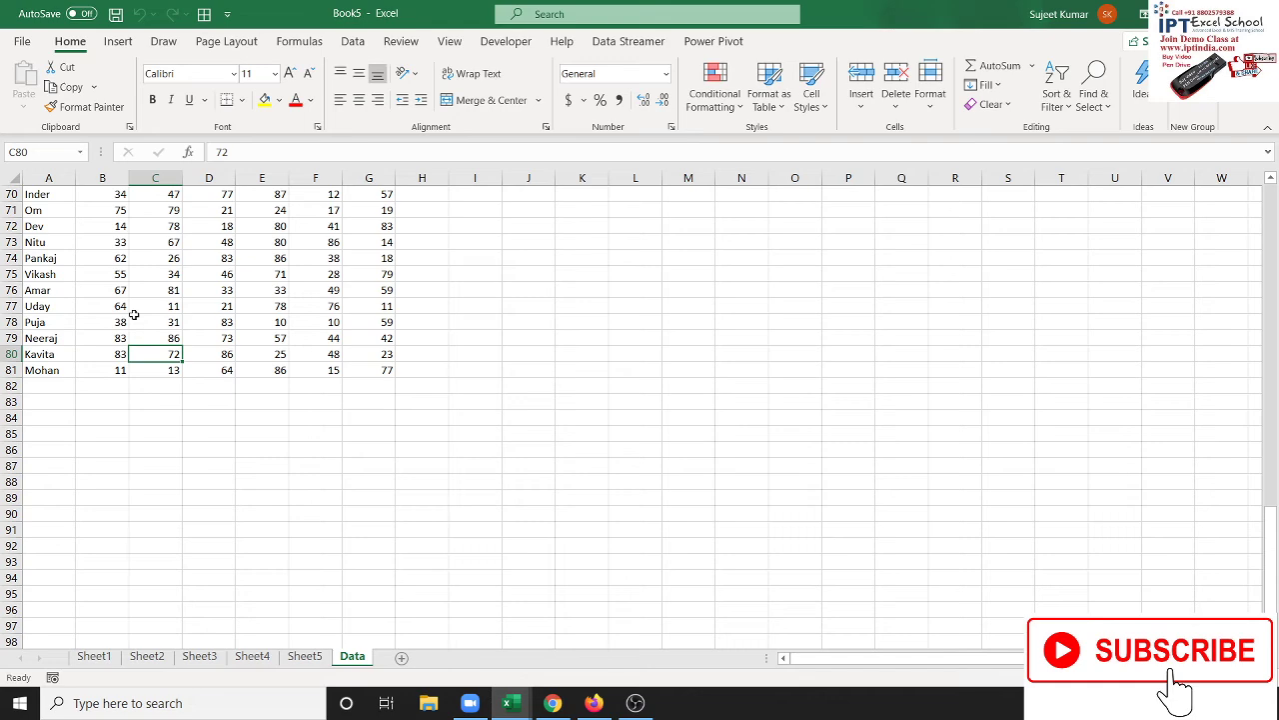
{"action": "key", "text": "alt+F11"}
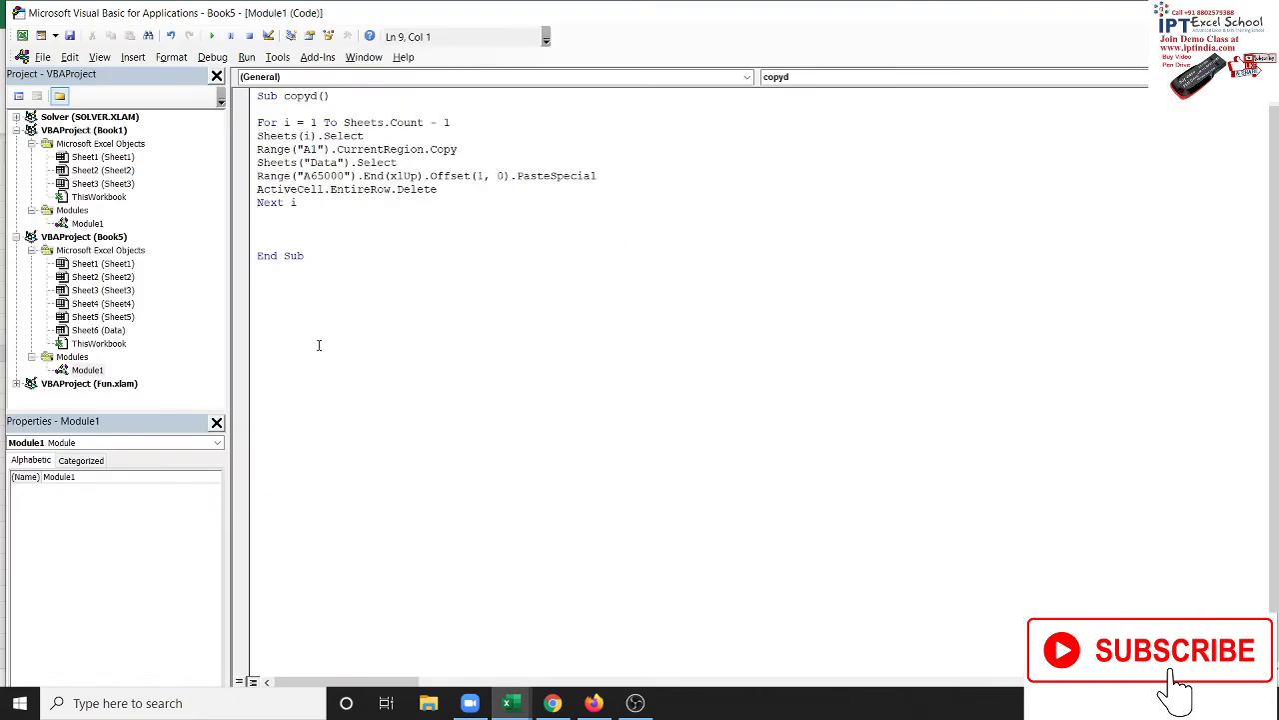
Select and copy the entire copyd macro code from Module1
{"action": "left_click_drag", "start_coordinate": [320, 343], "coordinate": [242, 95]}
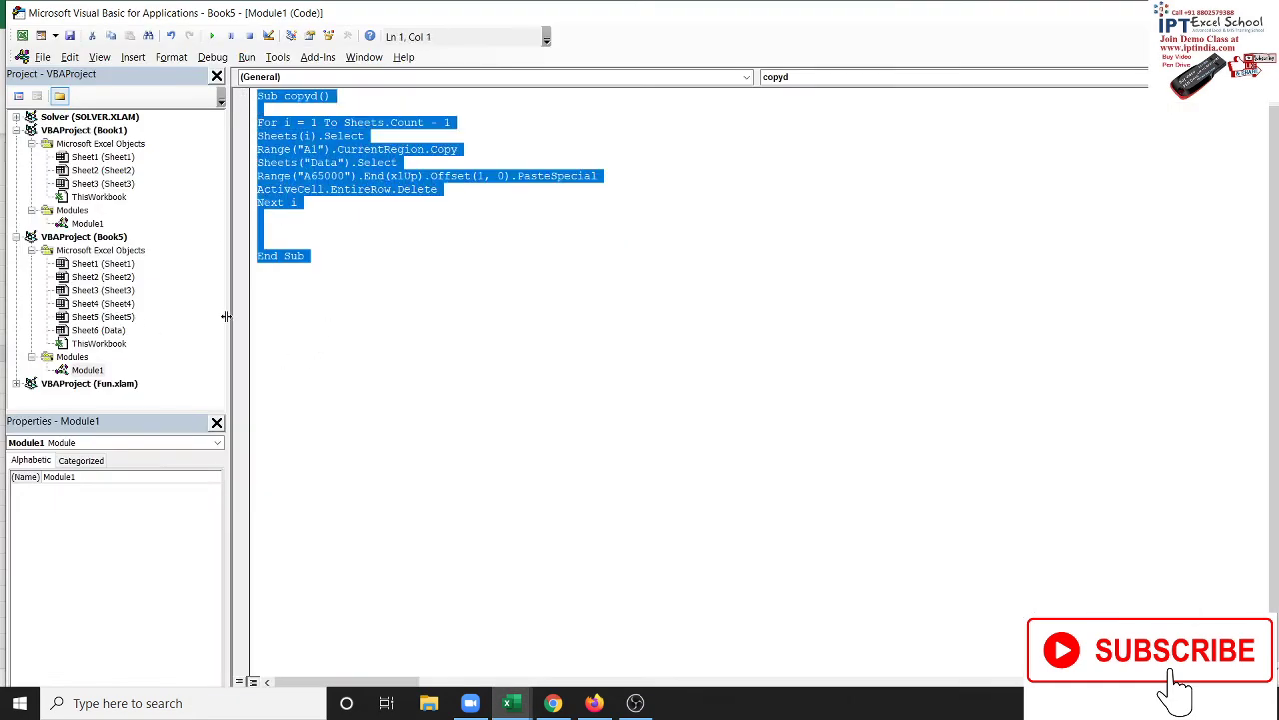
{"action": "key", "text": "ctrl+c"}
{"action": "left_click", "coordinate": [326, 270]}
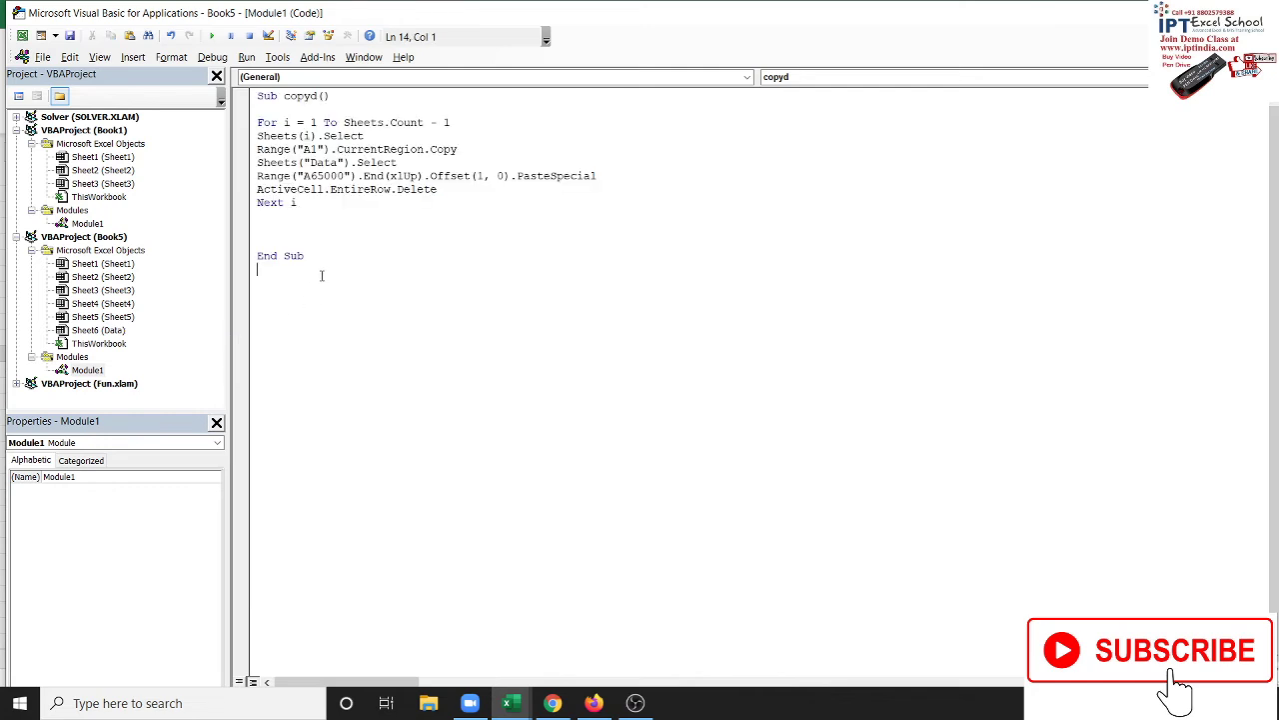
{"action": "key", "text": "alt+Tab"}
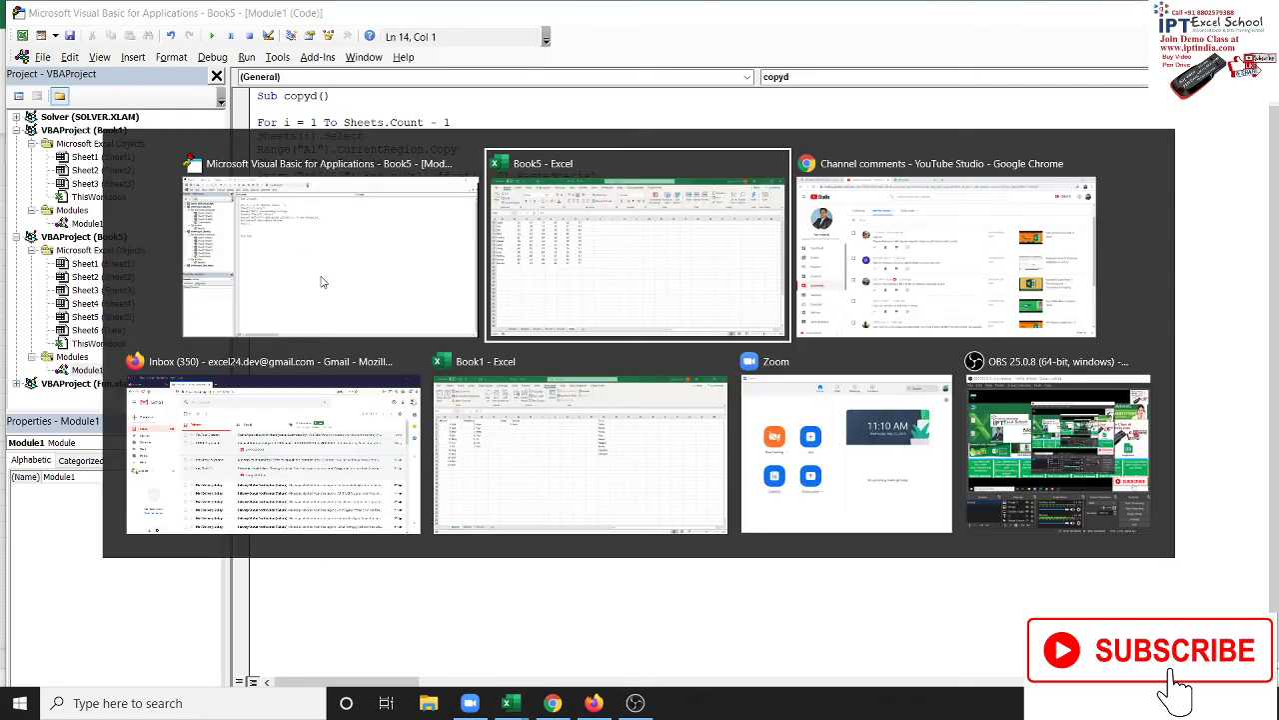
Switch back to YouTube Studio's held-for-review comments, including the question about combining multiple sheets' data
{"action": "key", "text": "alt+Tab"}
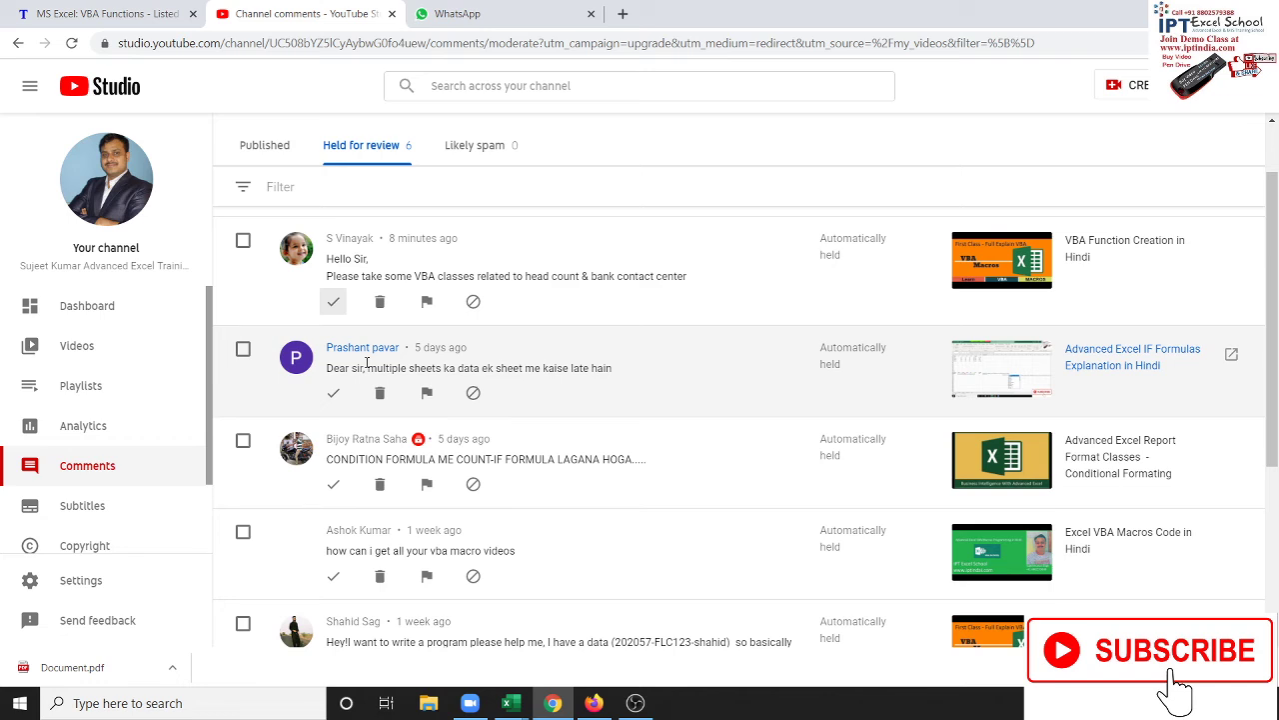
{"action": "key", "text": "super+d"}
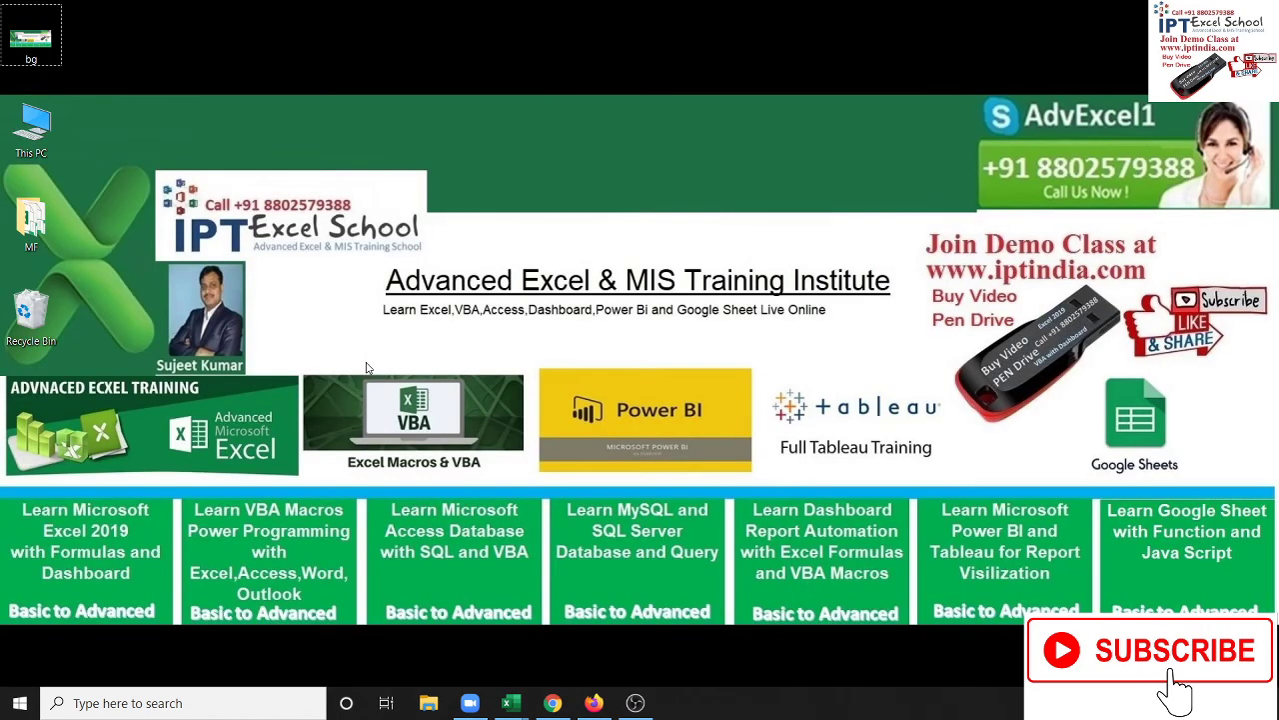
{"action": "left_click_drag", "start_coordinate": [925, 136], "coordinate": [1204, 197]}
{"action": "left_click_drag", "start_coordinate": [922, 288], "coordinate": [1150, 426]}
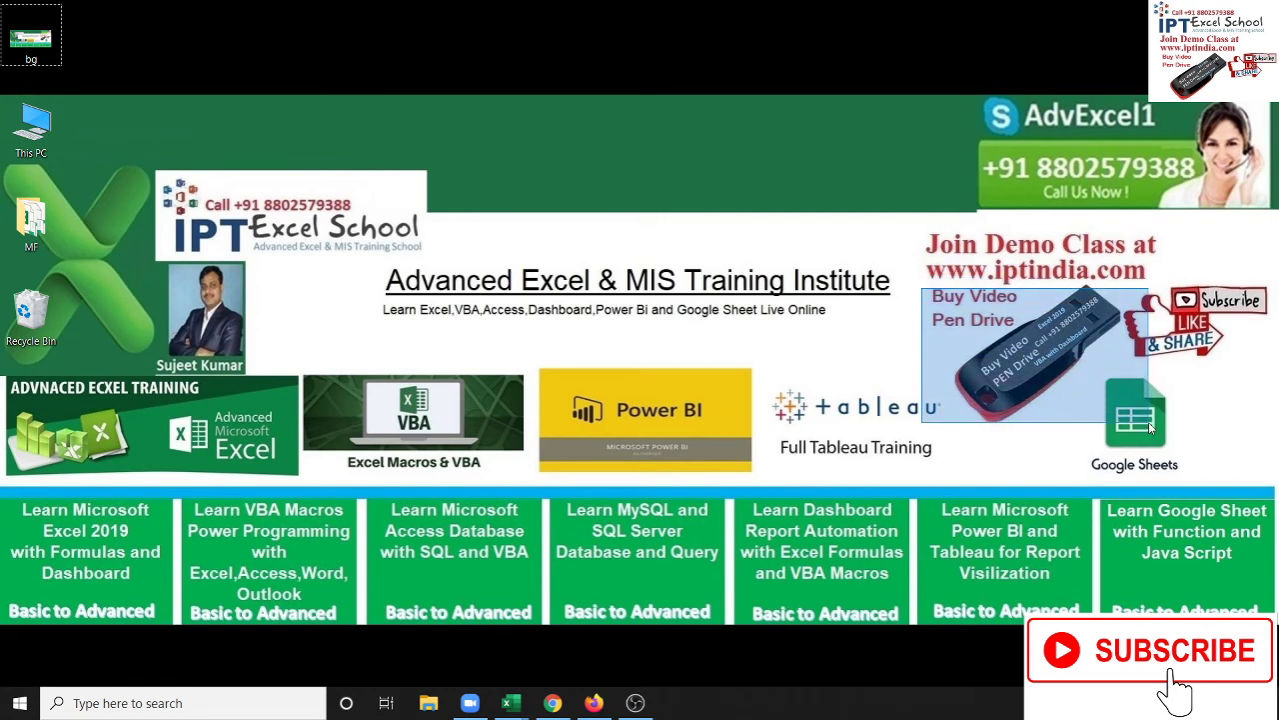
{"action": "left_click_drag", "start_coordinate": [922, 258], "coordinate": [1154, 290]}
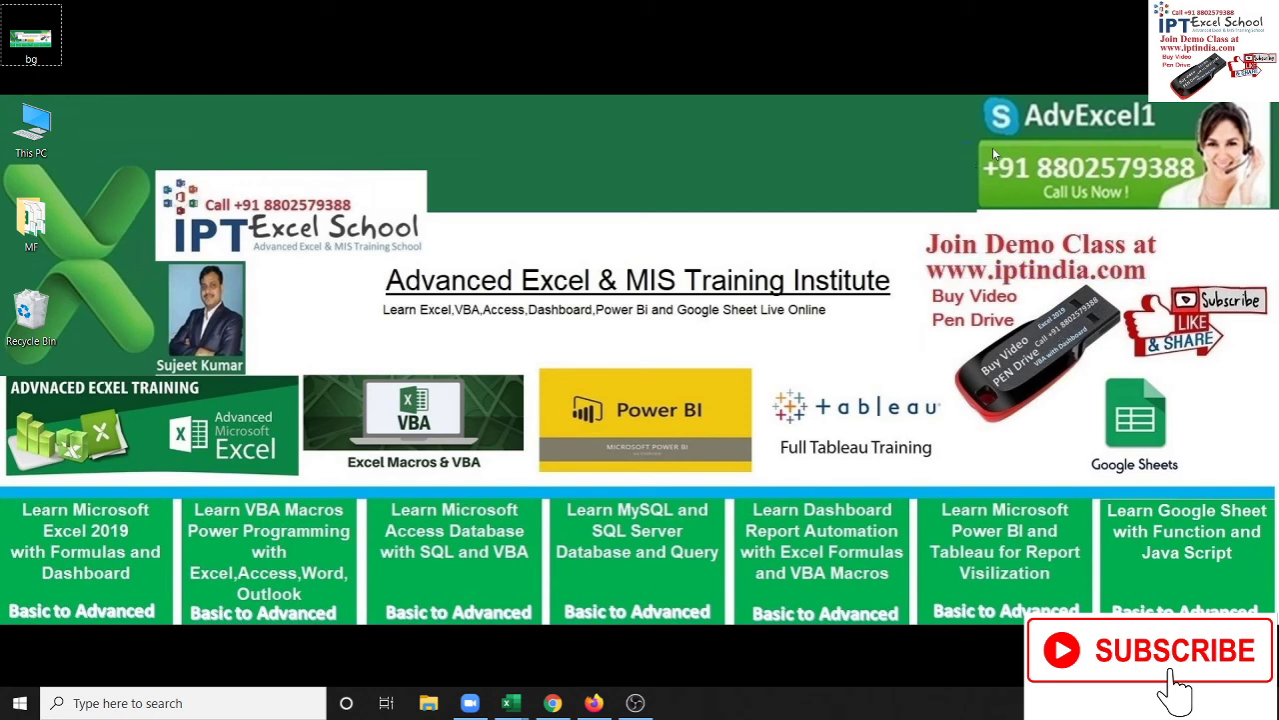
{"action": "left_click_drag", "start_coordinate": [995, 153], "coordinate": [1216, 206]}
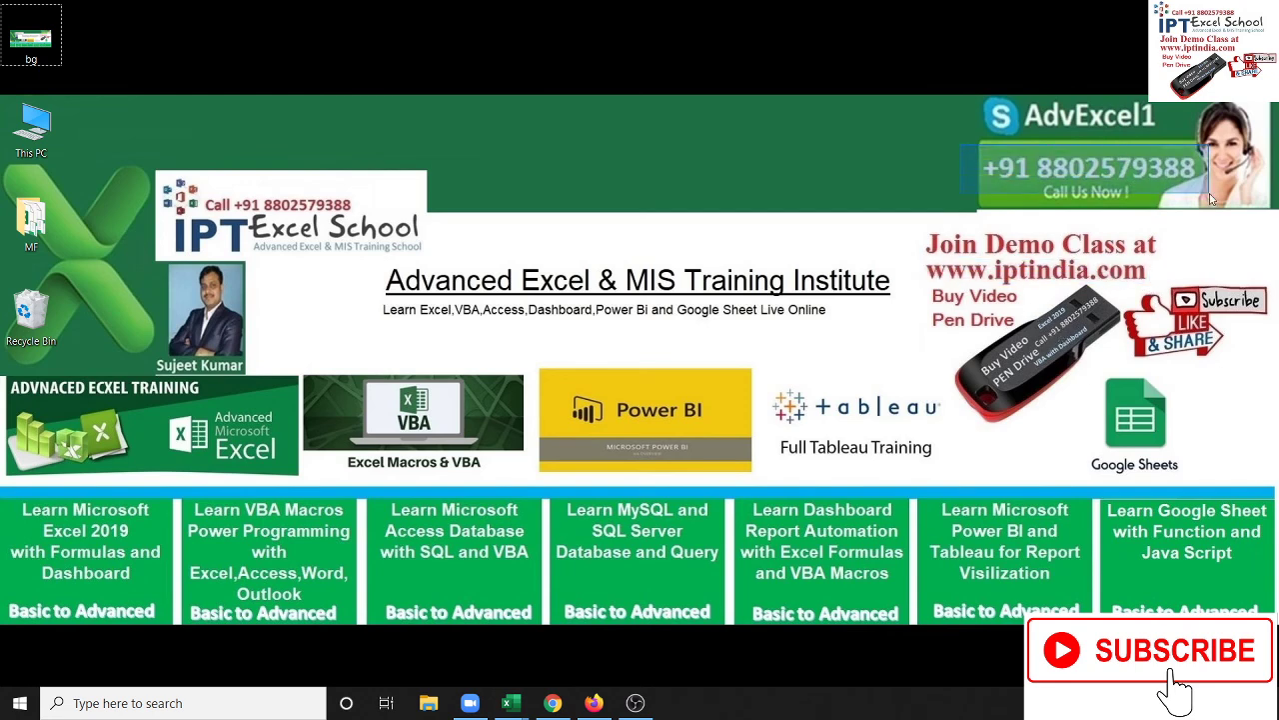
{"action": "left_click", "coordinate": [477, 709]}
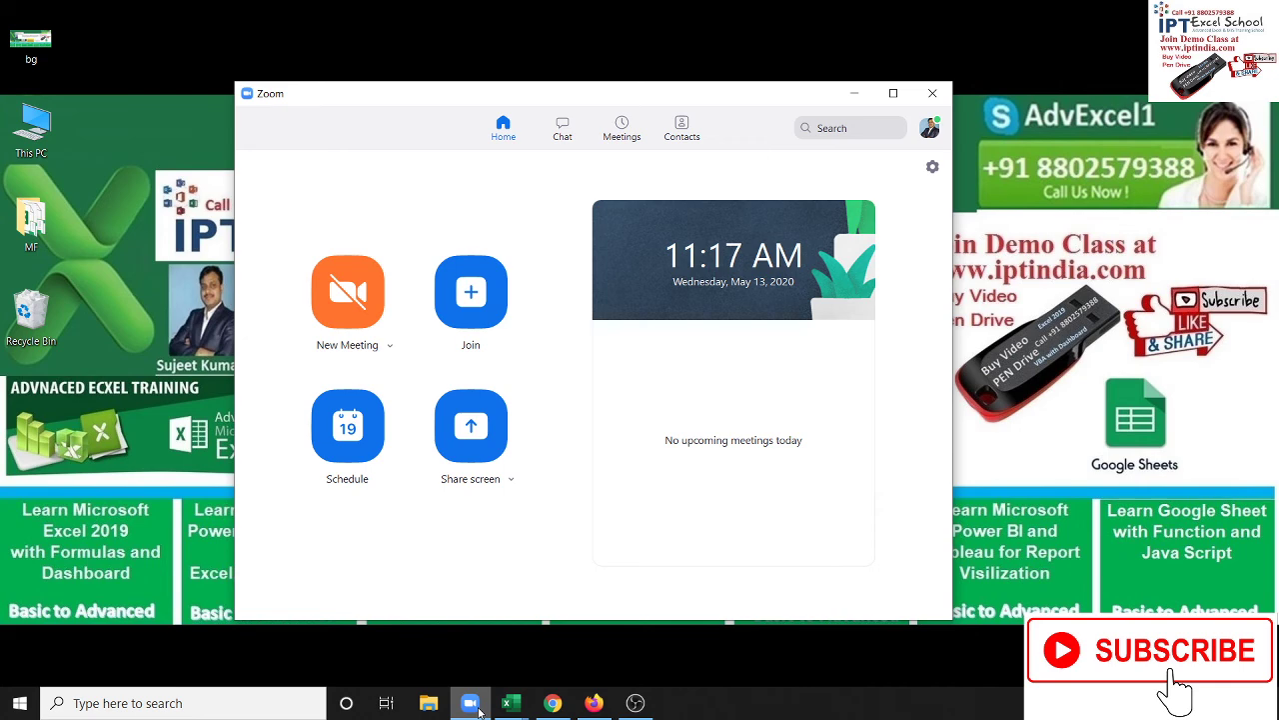
{"action": "left_click", "coordinate": [477, 709]}
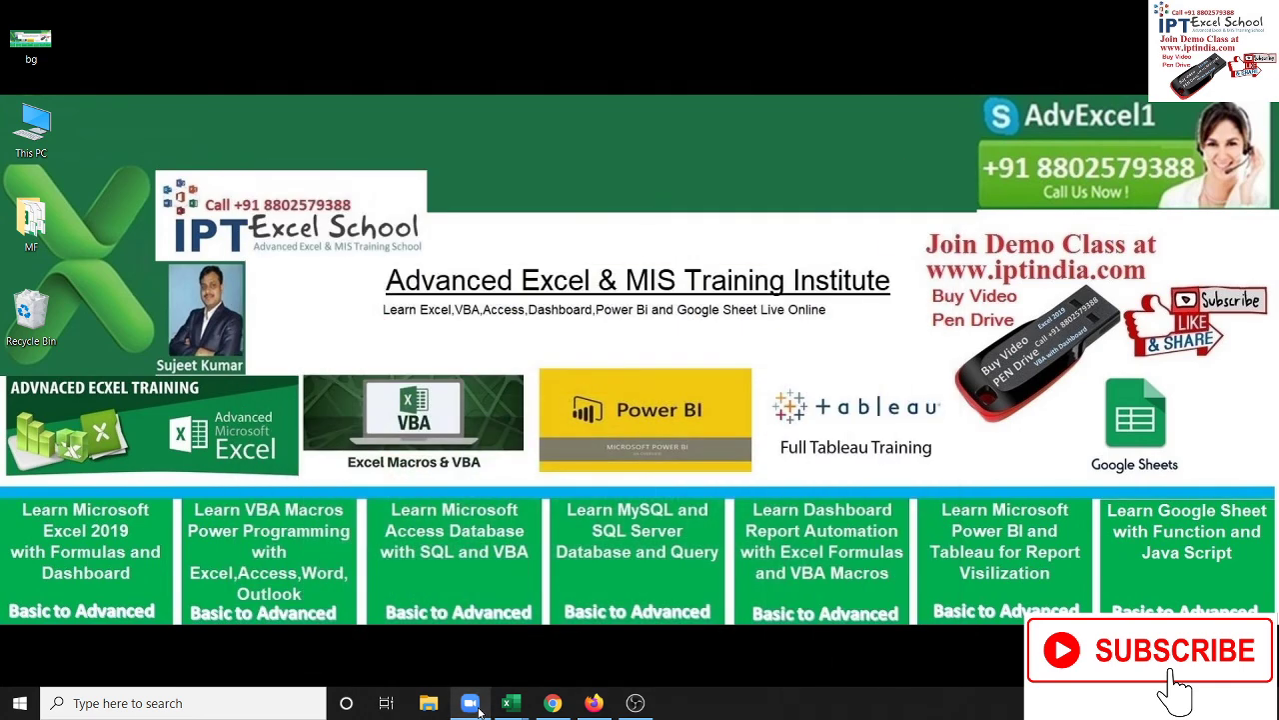
{"action": "right_click", "coordinate": [523, 340]}
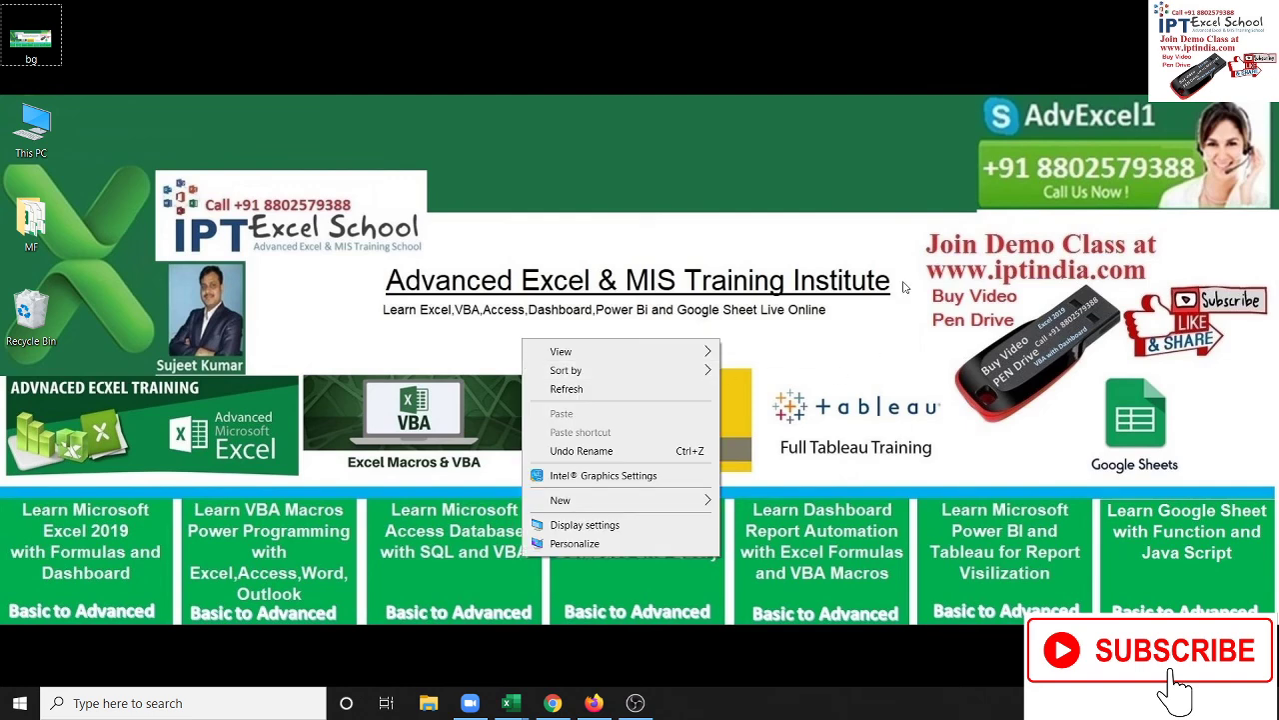
{"action": "left_click", "coordinate": [598, 392]}
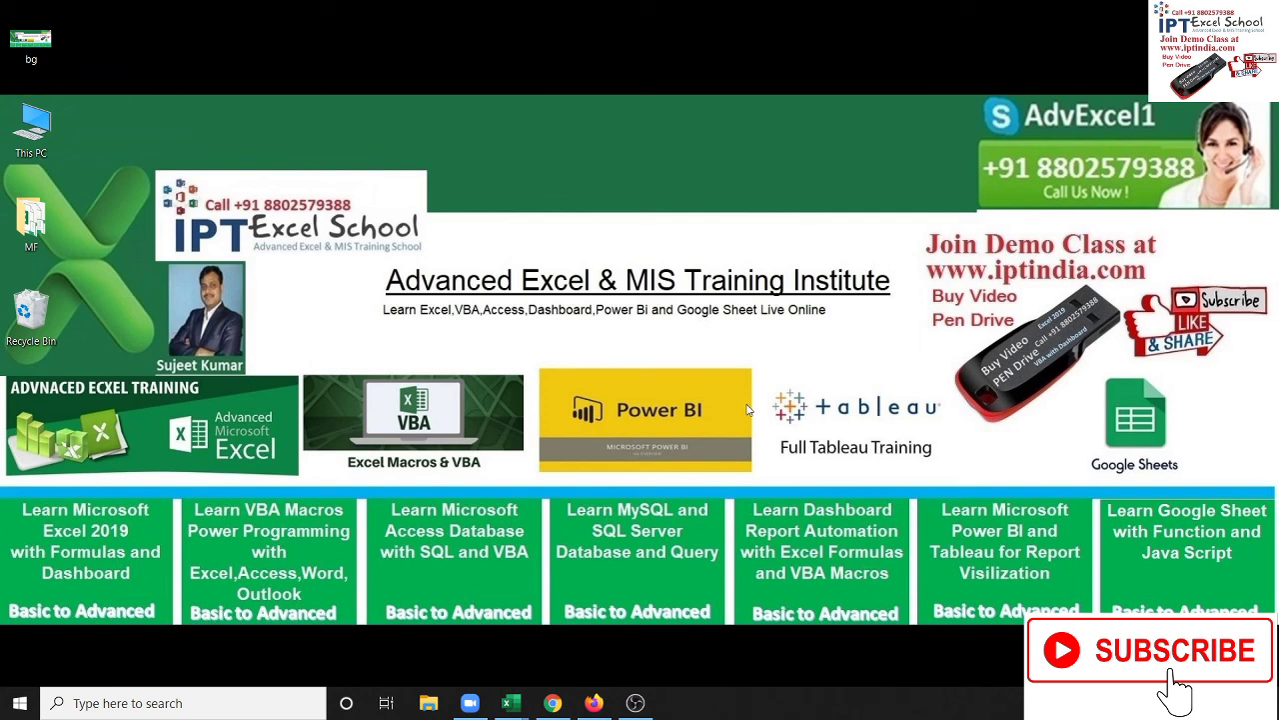
{"action": "left_click_drag", "start_coordinate": [991, 253], "coordinate": [1095, 288]}
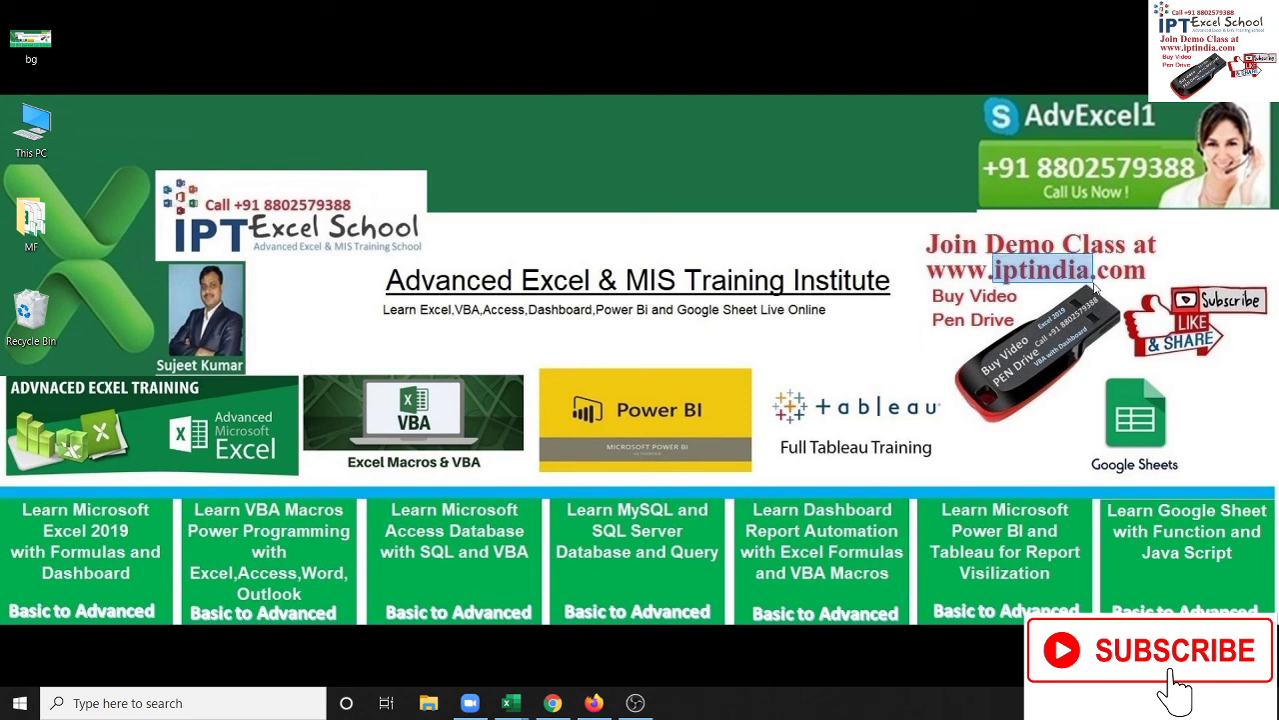